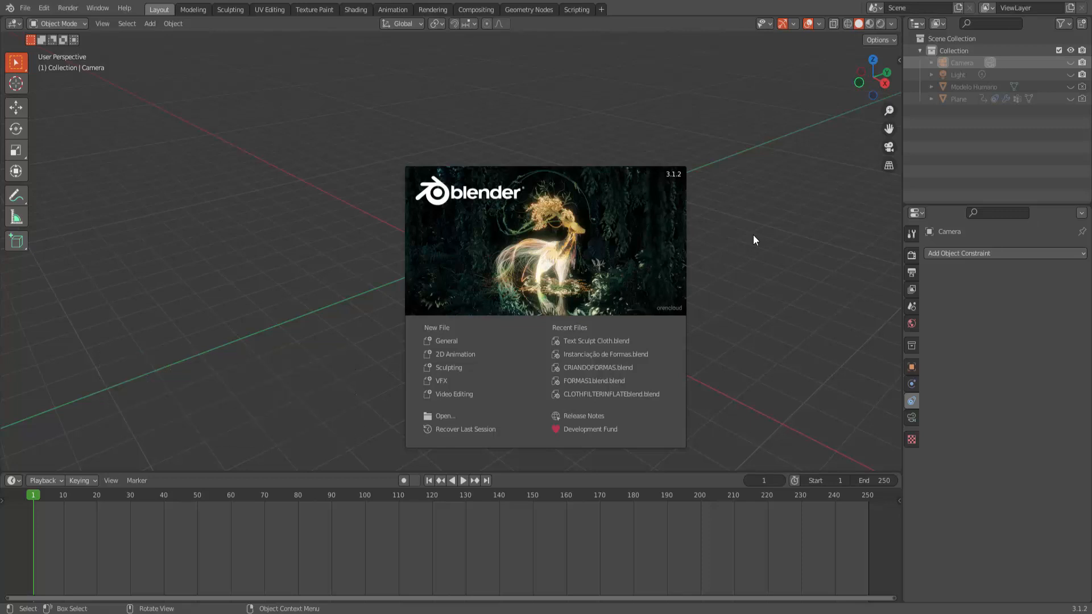
Step: Enable the Mesh: Tissue add-on in the preferences and show its tools in the viewport sidebar
left_click(753, 235)
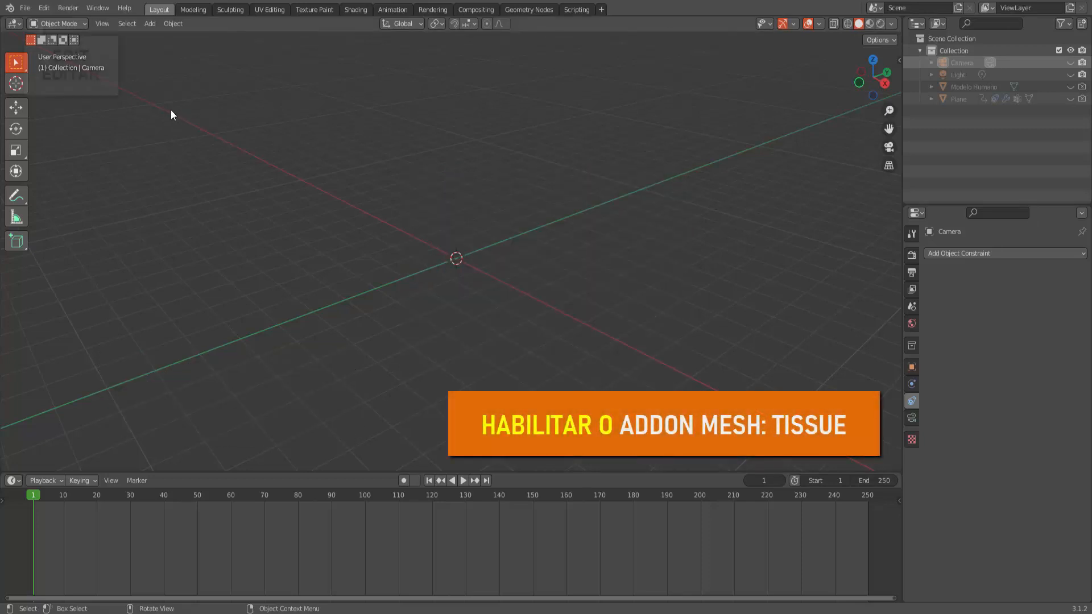
left_click(46, 8)
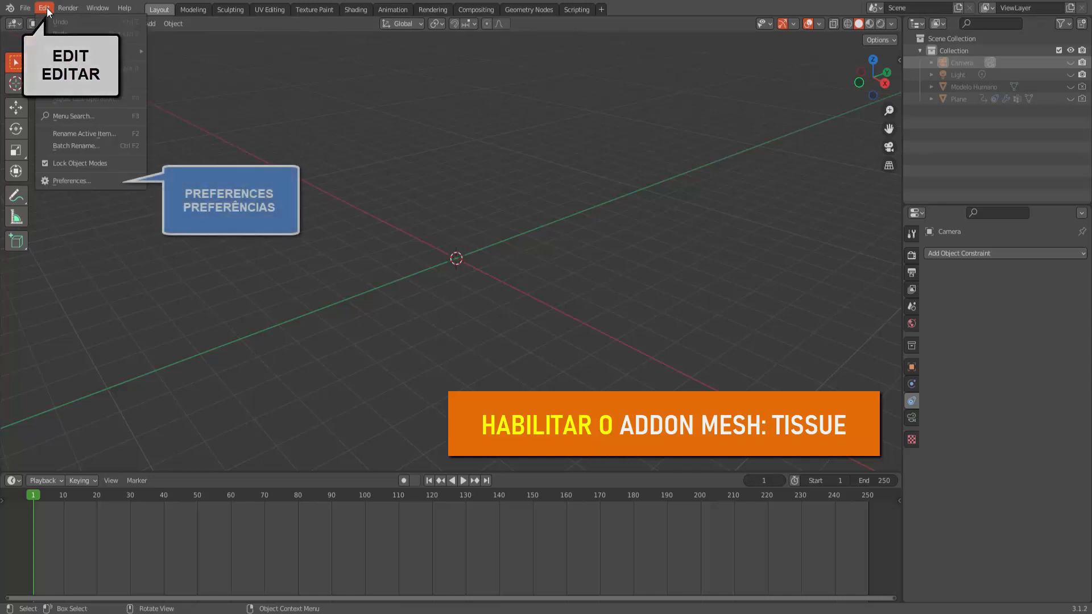
left_click(80, 181)
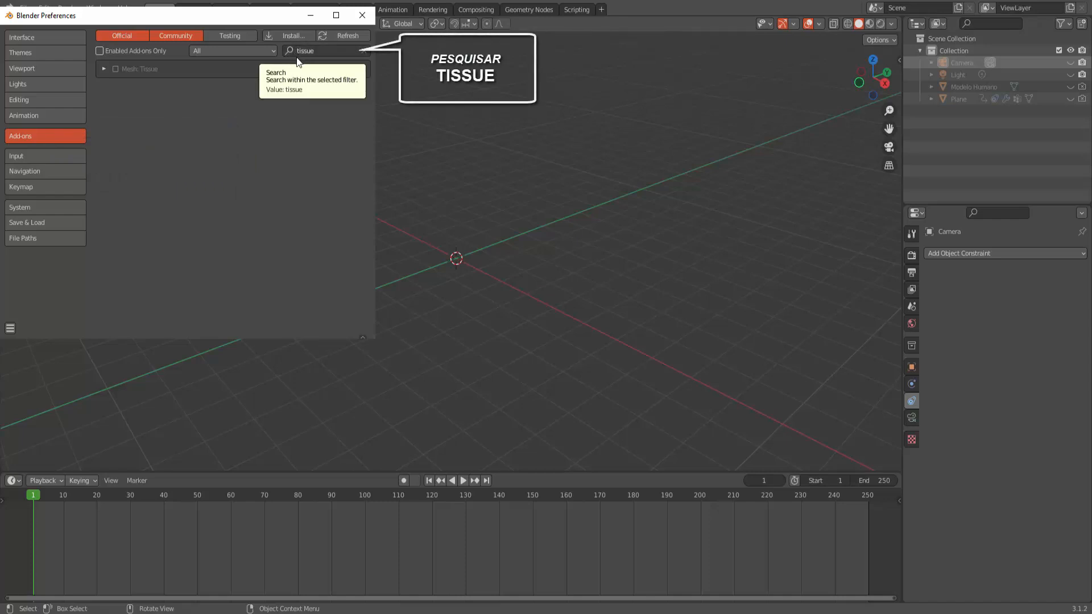
left_click(116, 69)
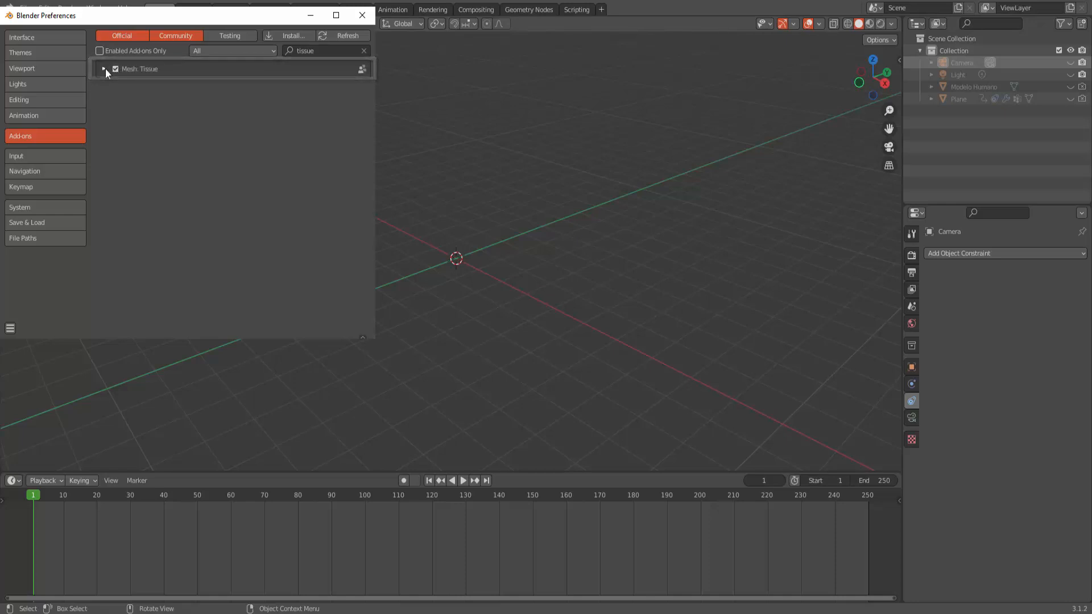
left_click(104, 69)
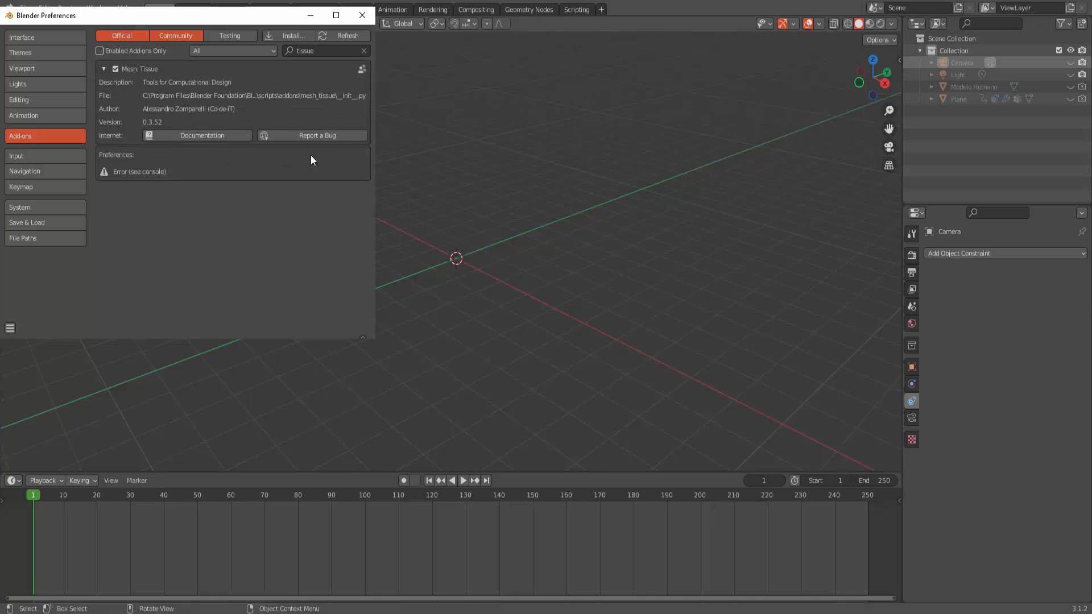
left_click(363, 16)
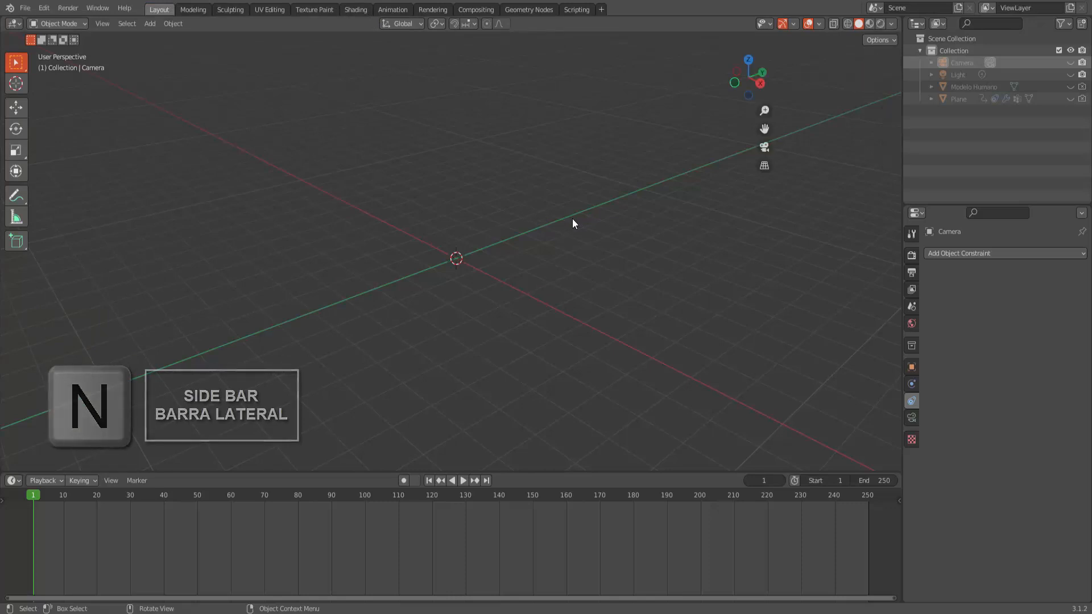
key("n")
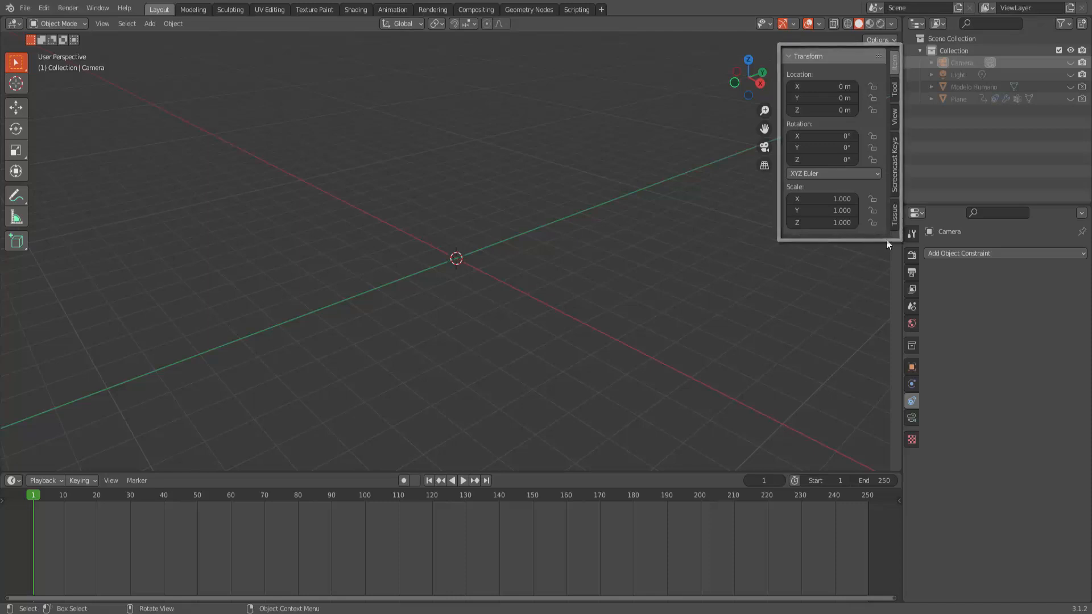
left_click(896, 216)
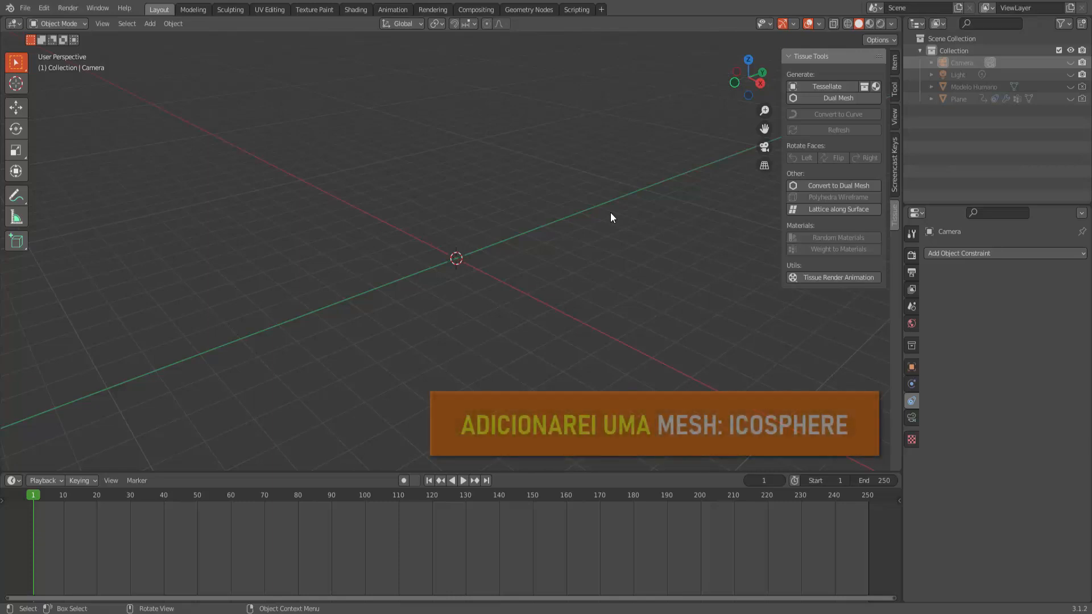
Step: Add an ico sphere mesh to the scene and turn on the wireframe overlay in the viewport
left_click(151, 25)
mouse_move(160, 35)
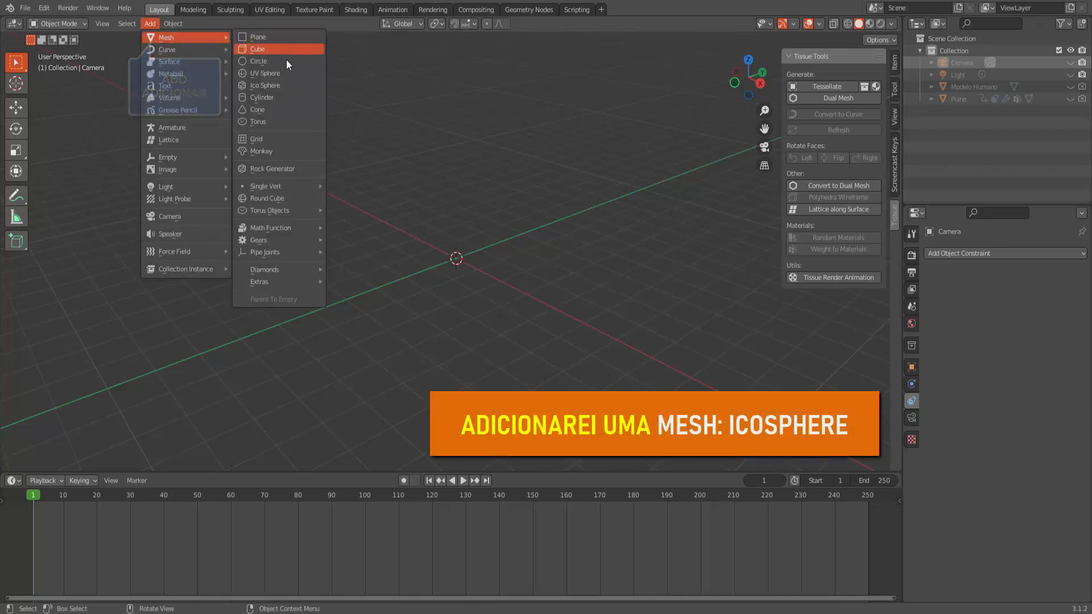
left_click(275, 86)
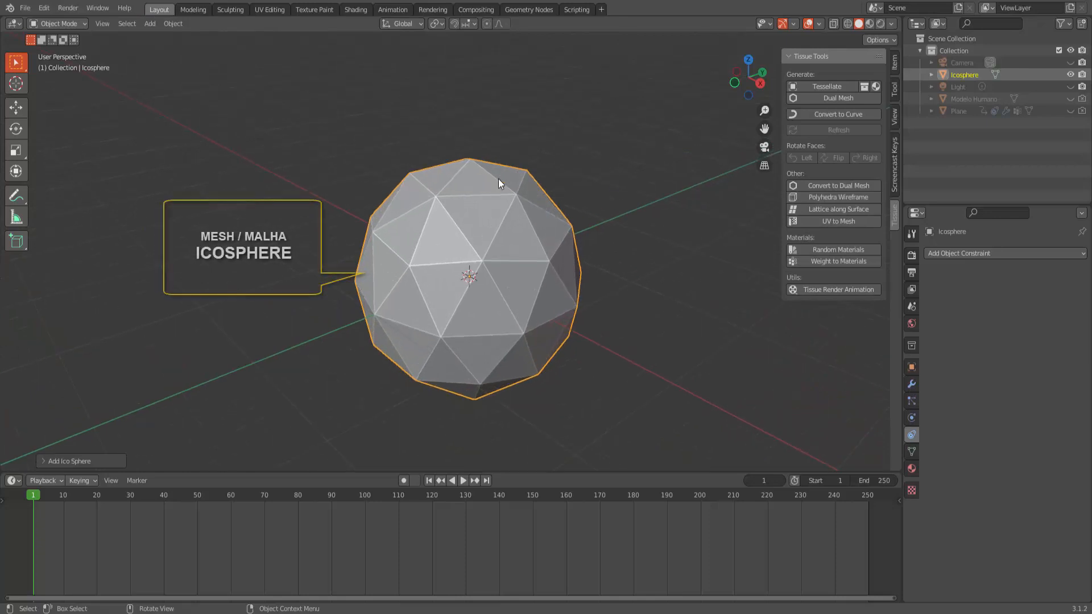
left_click(820, 25)
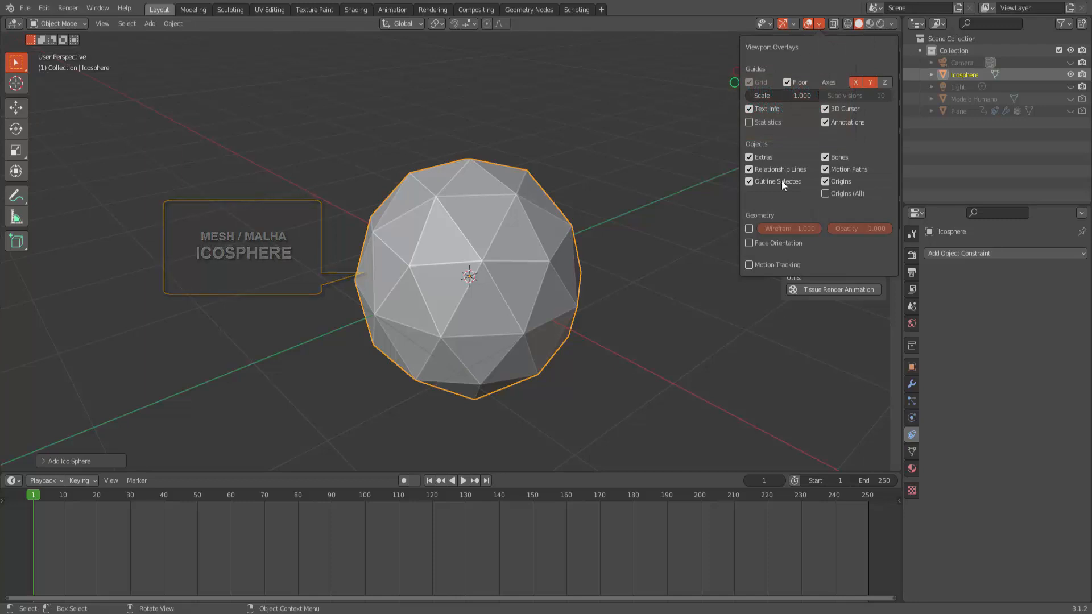
left_click(748, 229)
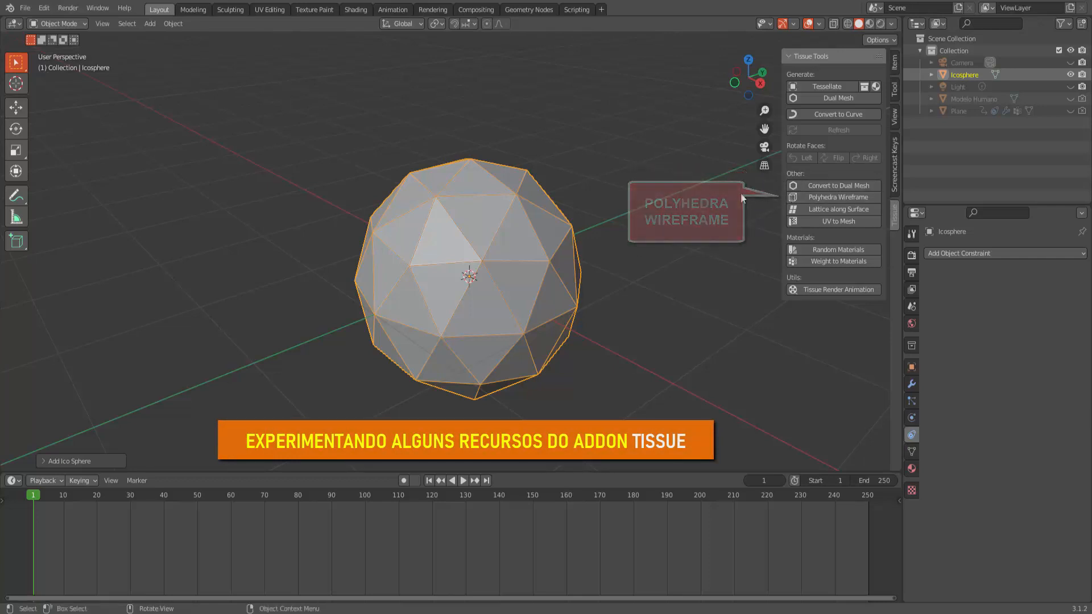
Step: Convert the icosphere to a dual mesh four times in a row with the Tissue add-on
left_click(841, 184)
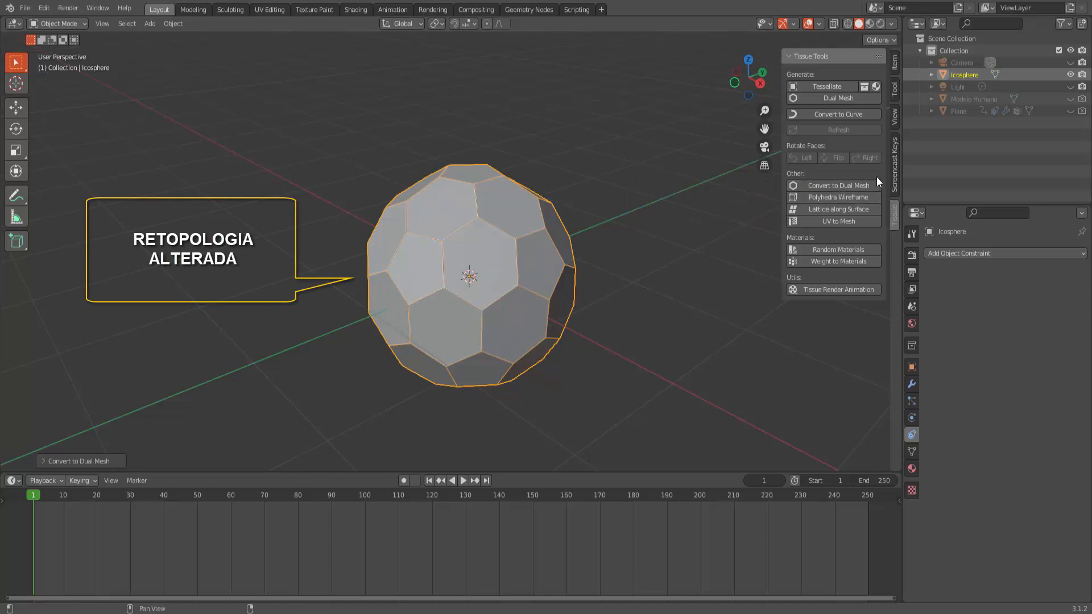
left_click(838, 186)
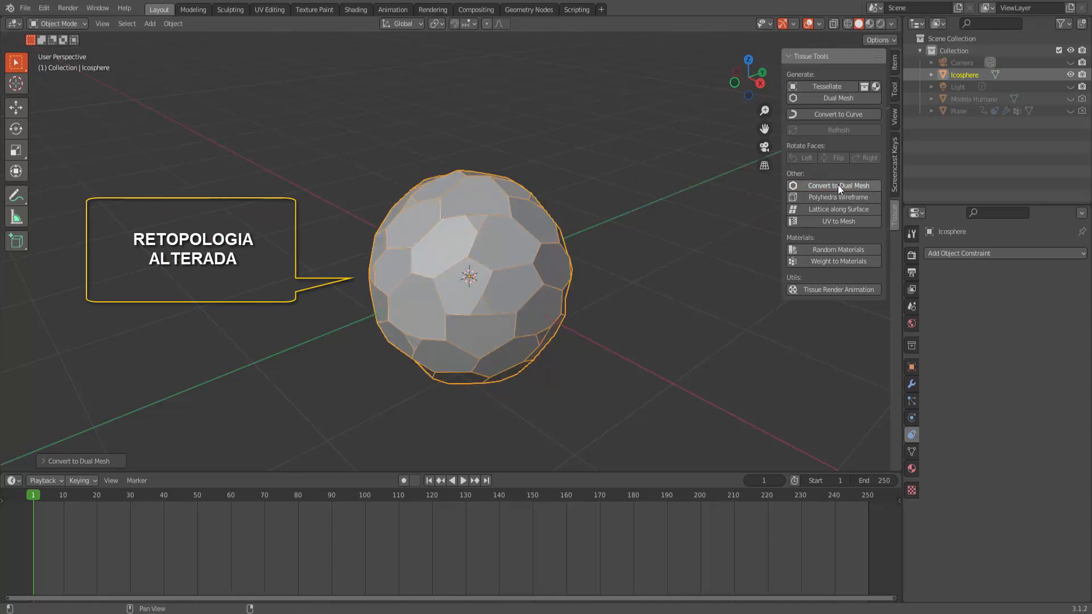
left_click(838, 185)
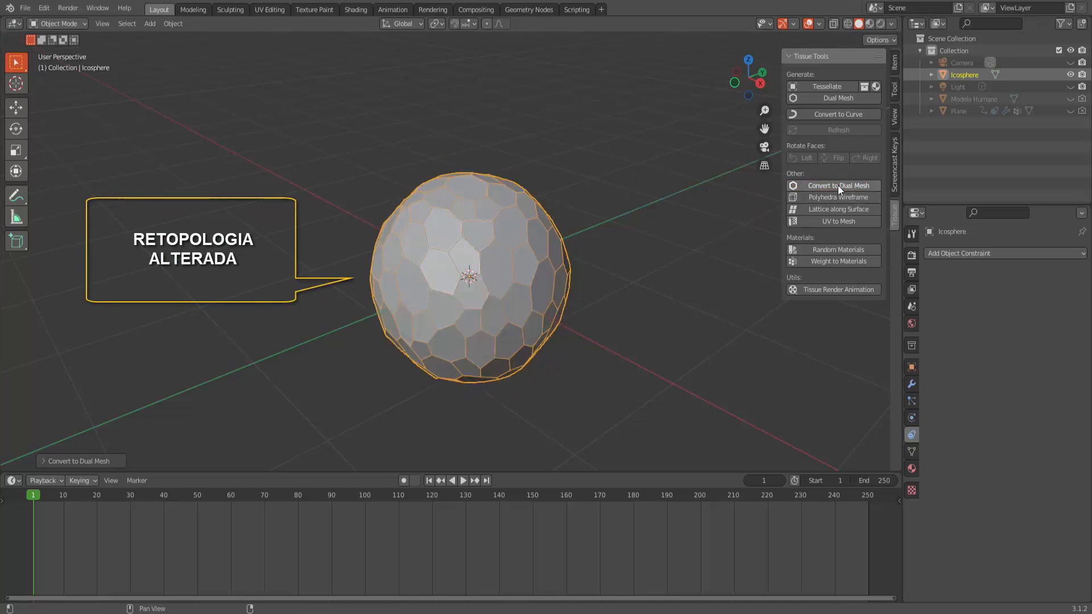
left_click(838, 185)
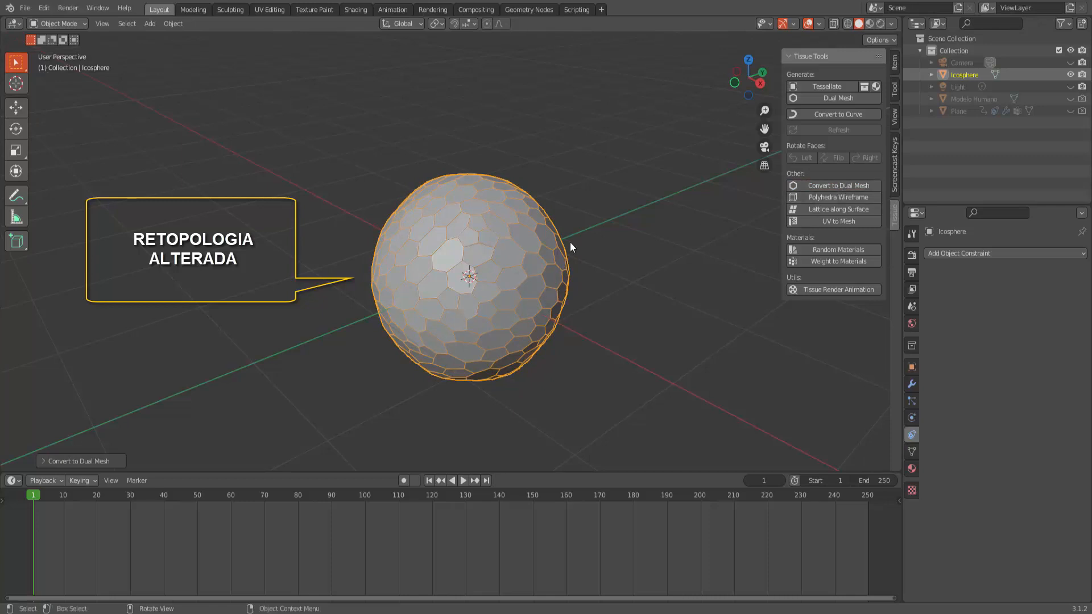
scroll(560, 241, "up", 2)
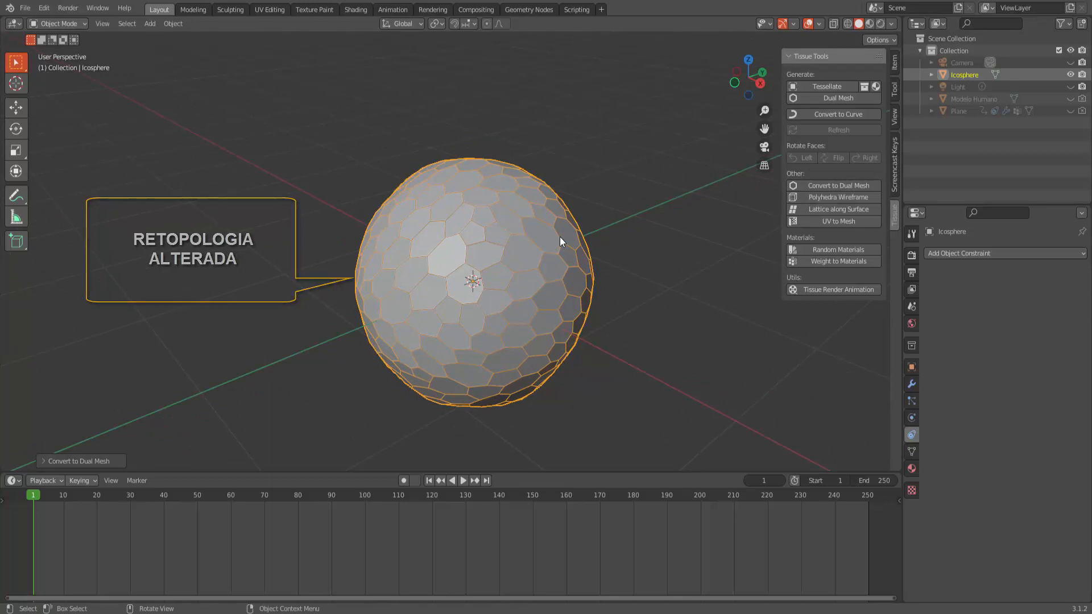
Step: In Edit Mode with face selection, inset all of the sphere's faces individually with a thickness of about 0.021 m
left_click(74, 24)
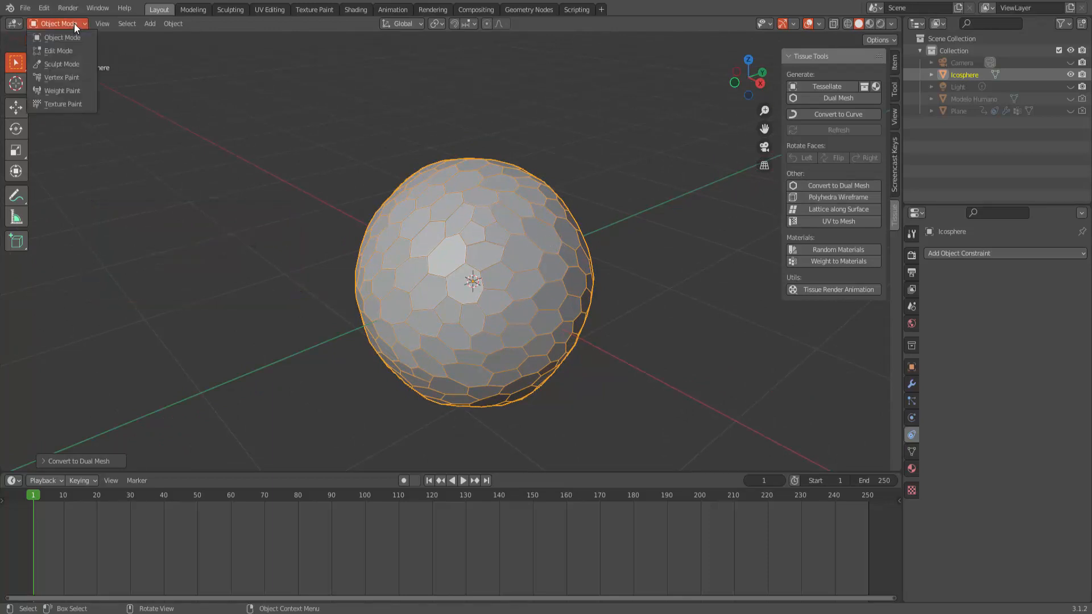
left_click(69, 52)
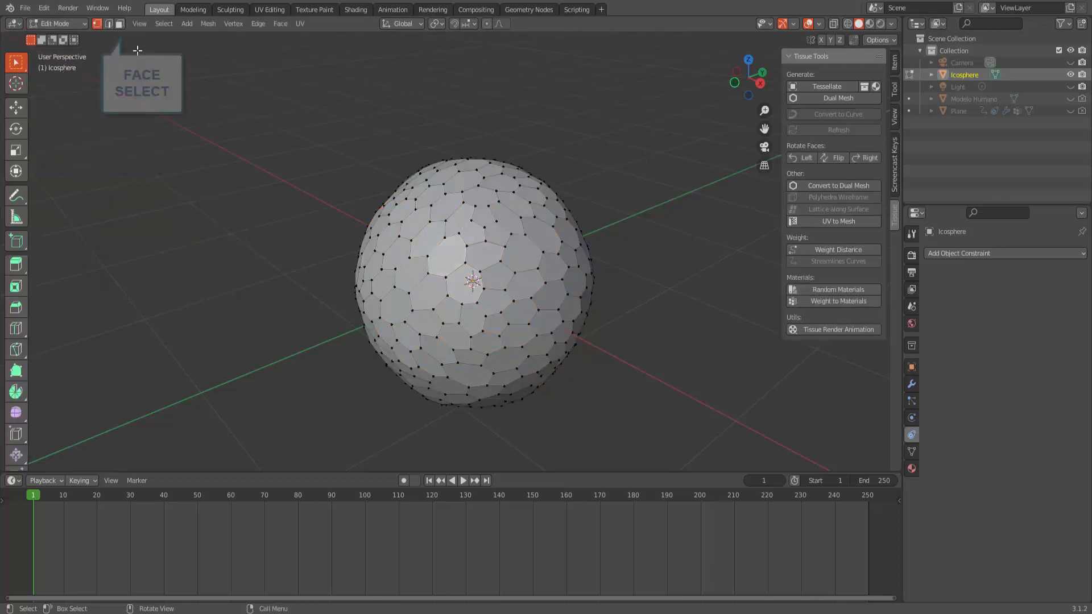
left_click(119, 24)
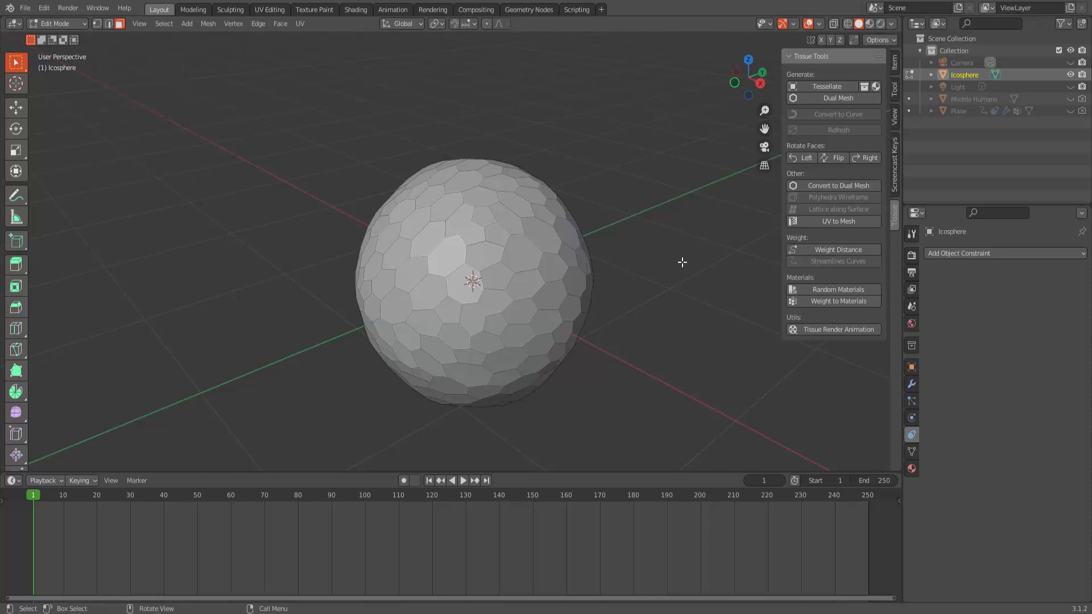
key("i")
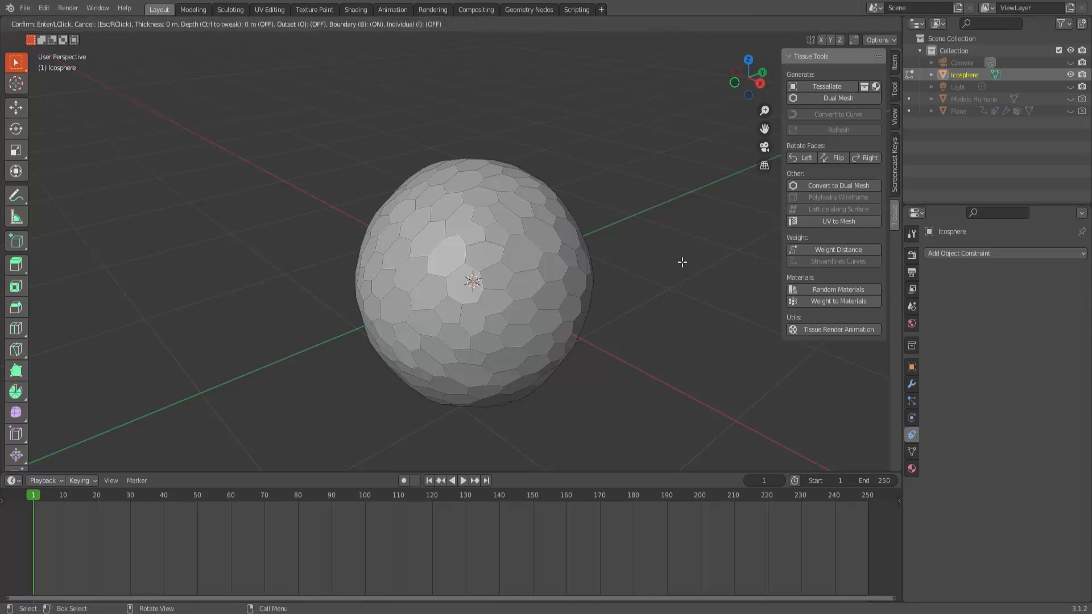
key("Escape")
key("a")
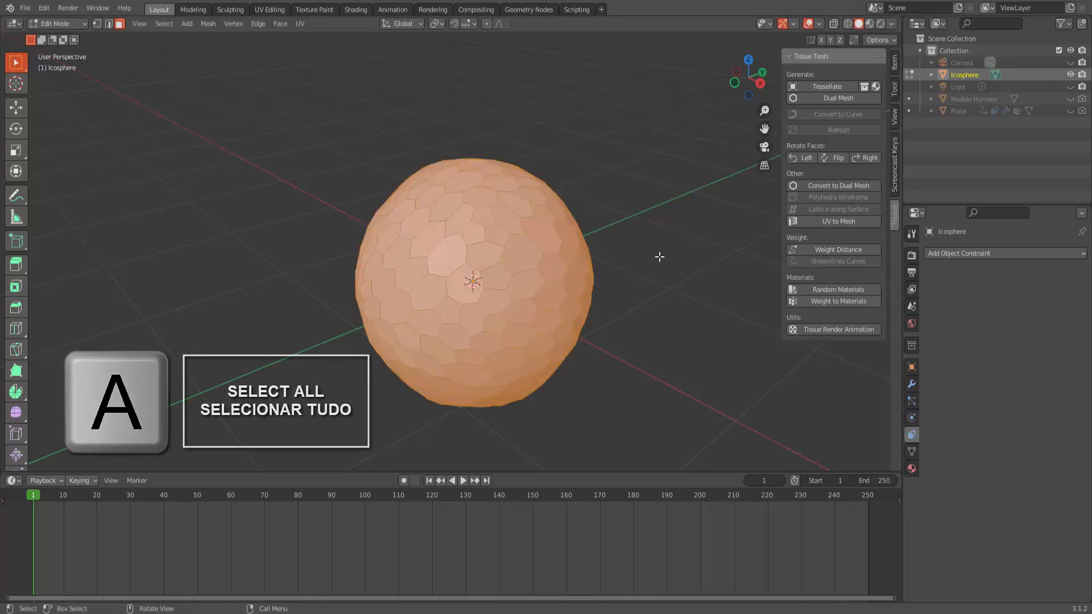
key("i")
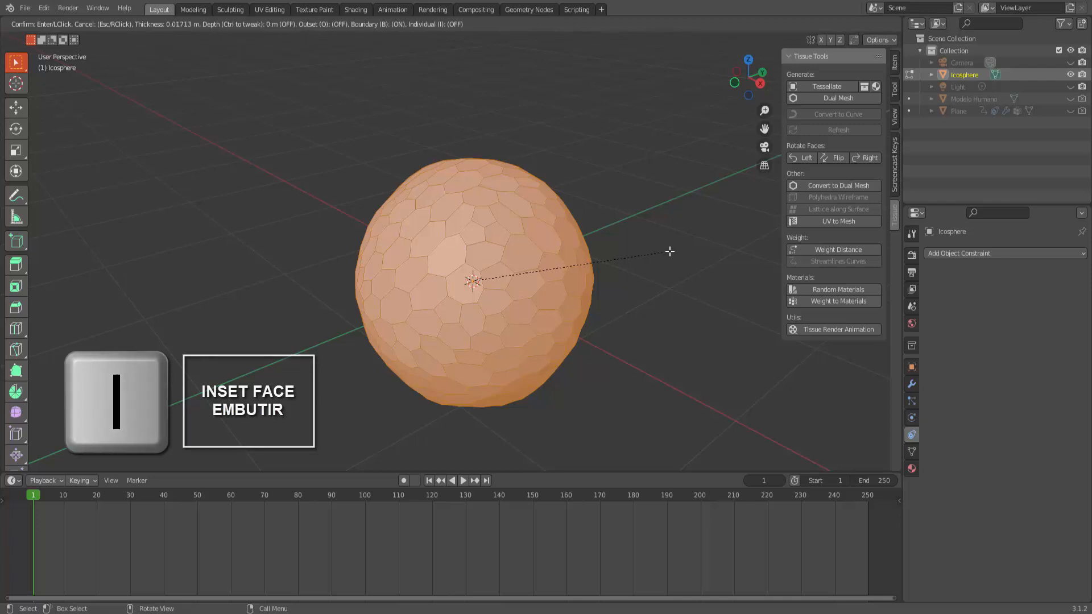
left_click(669, 251)
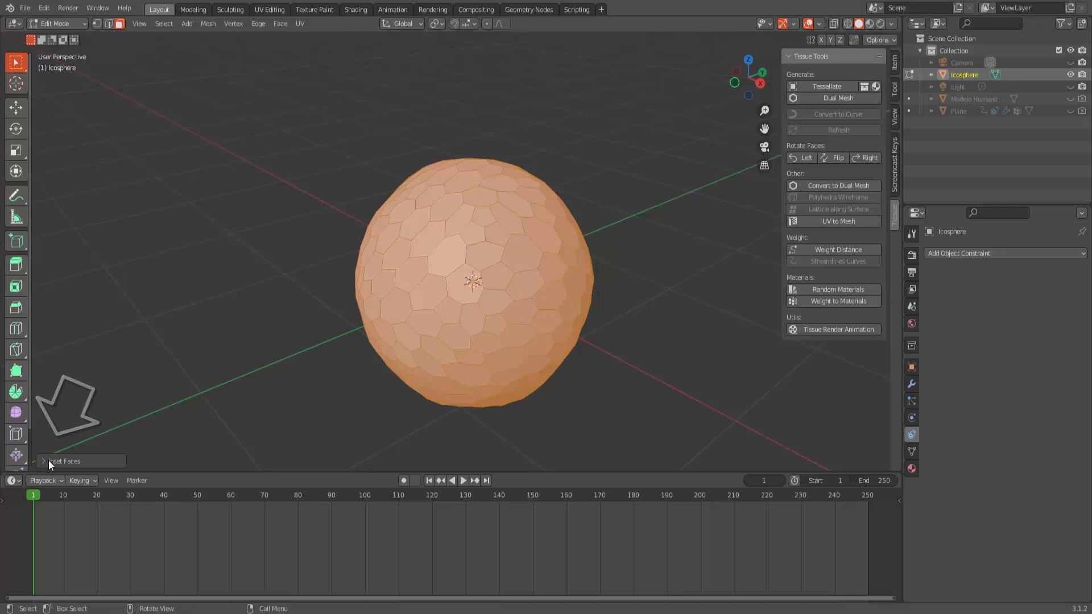
left_click(49, 461)
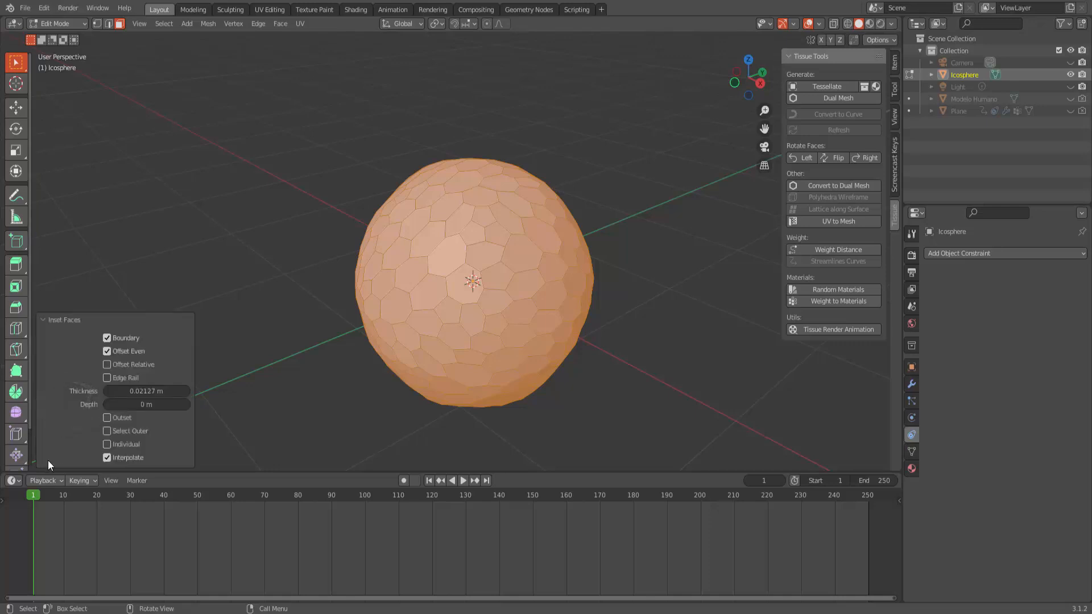
left_click(107, 445)
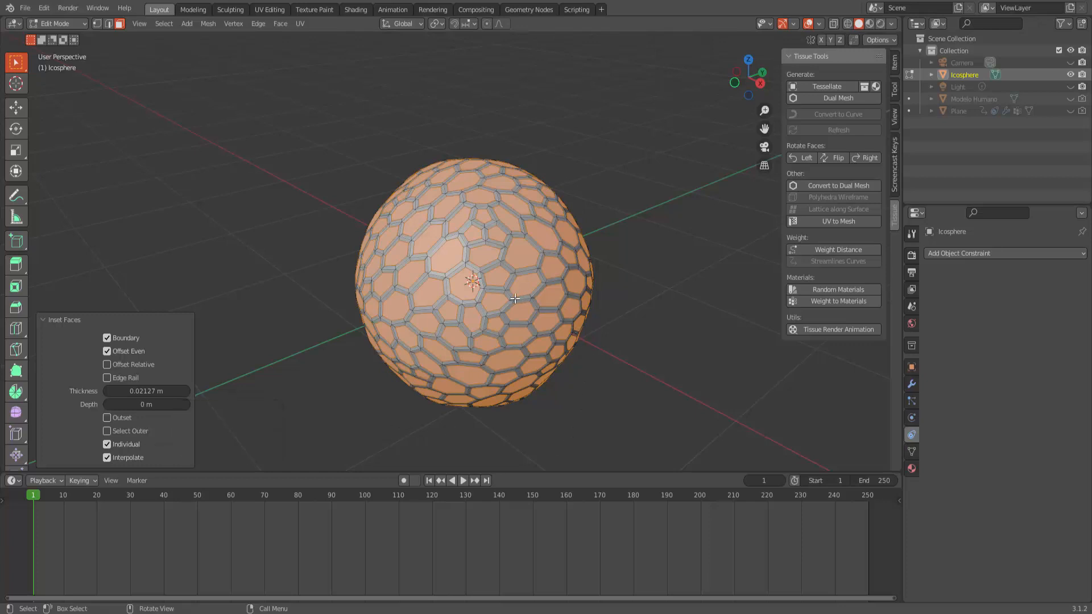
left_click_drag(141, 387, 134, 391)
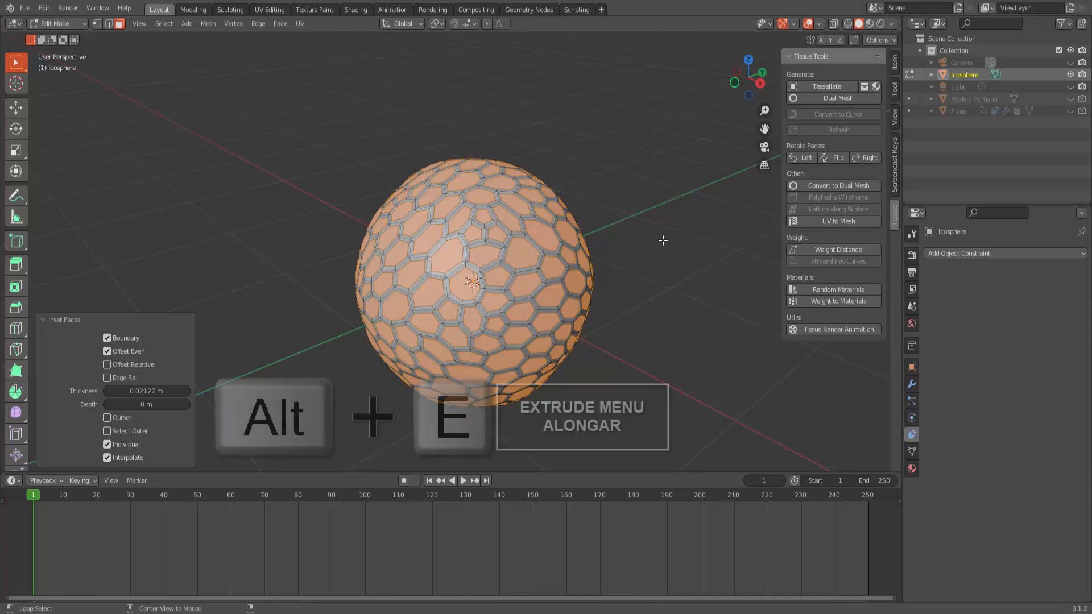
Step: Extrude the inset faces inward along their normals by about 0.05 m and return to Object Mode
key("alt+e")
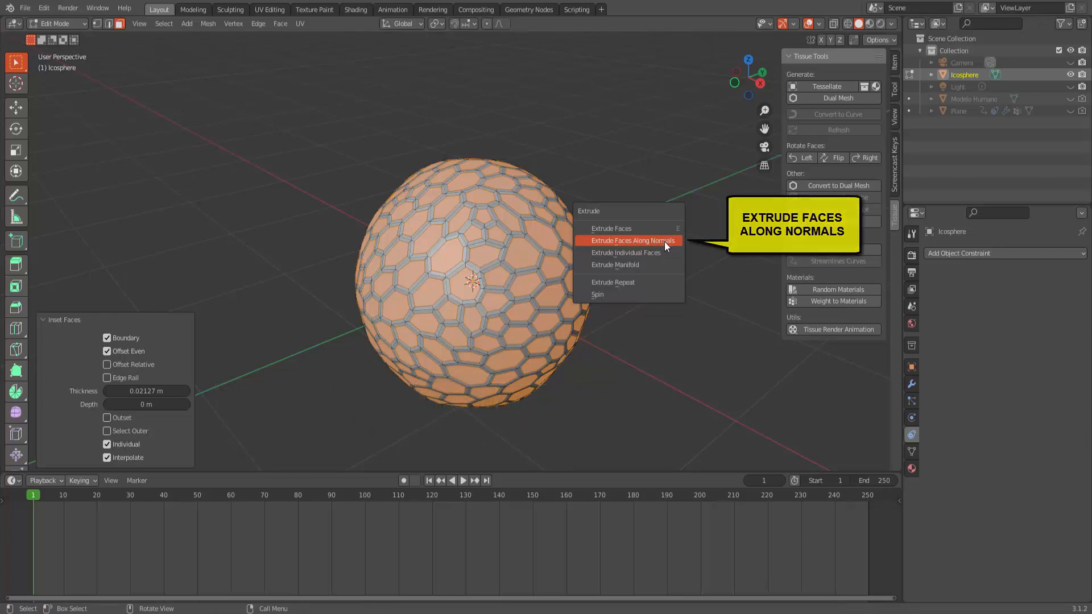
left_click(668, 242)
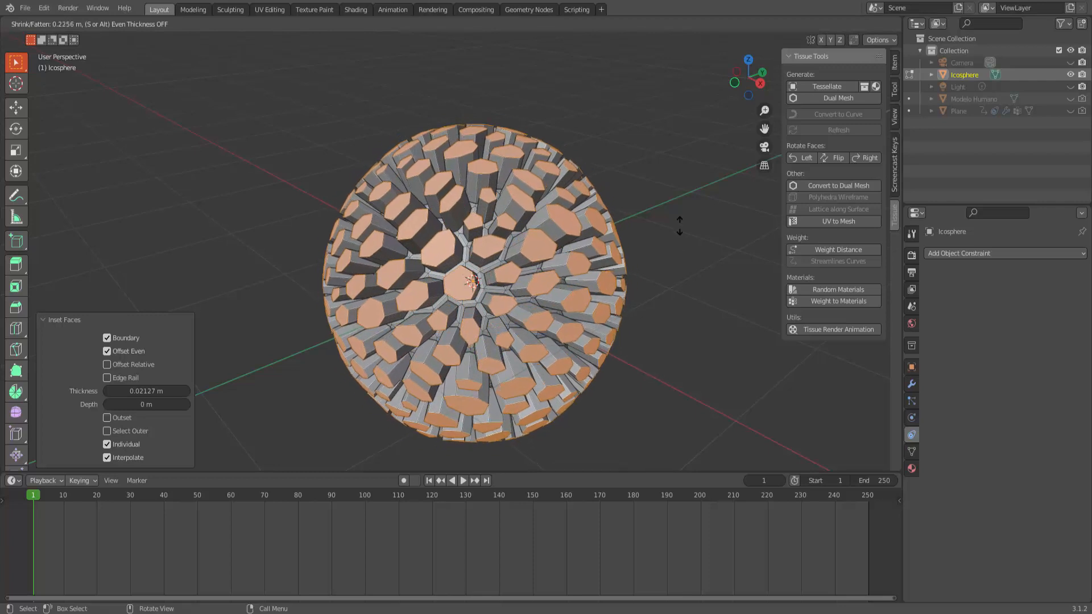
left_click(636, 245)
left_click(59, 20)
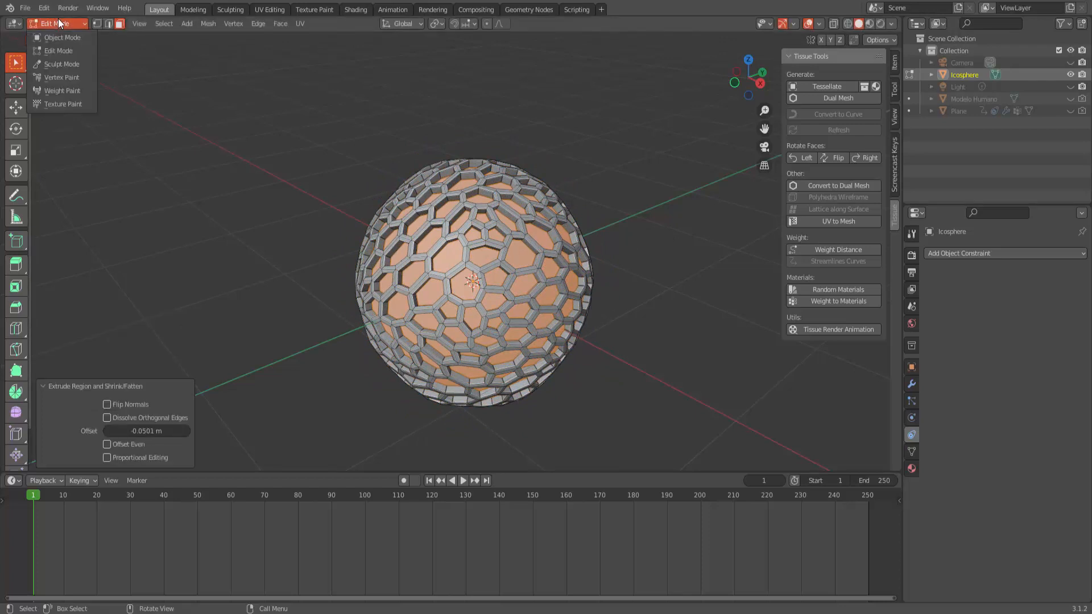
left_click(60, 37)
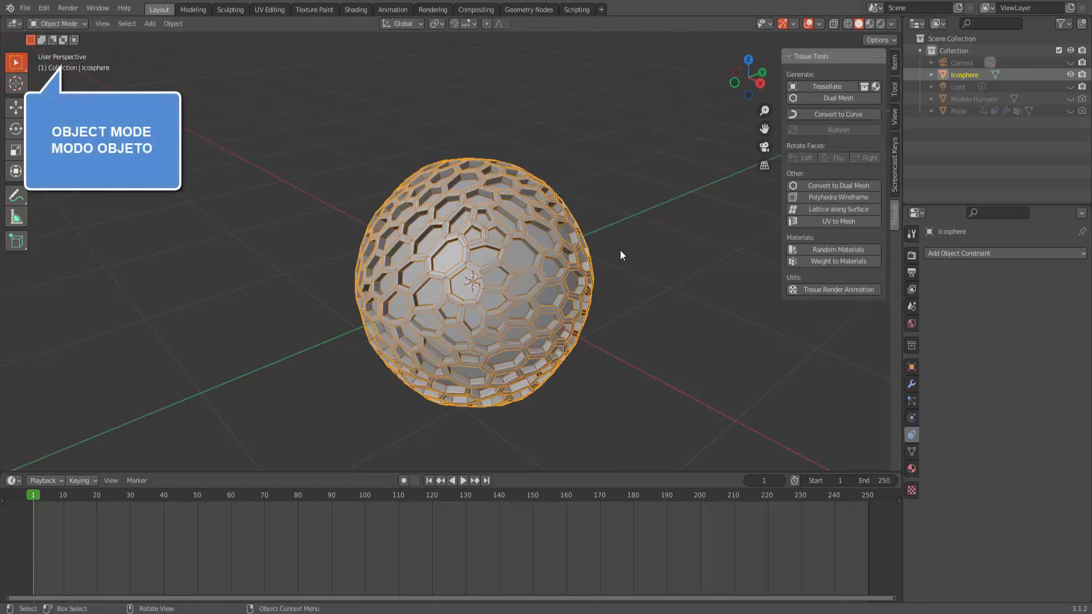
Step: Undo the extrusion and the face inset, back to the plain dual-mesh sphere in Object Mode
key("ctrl+z")
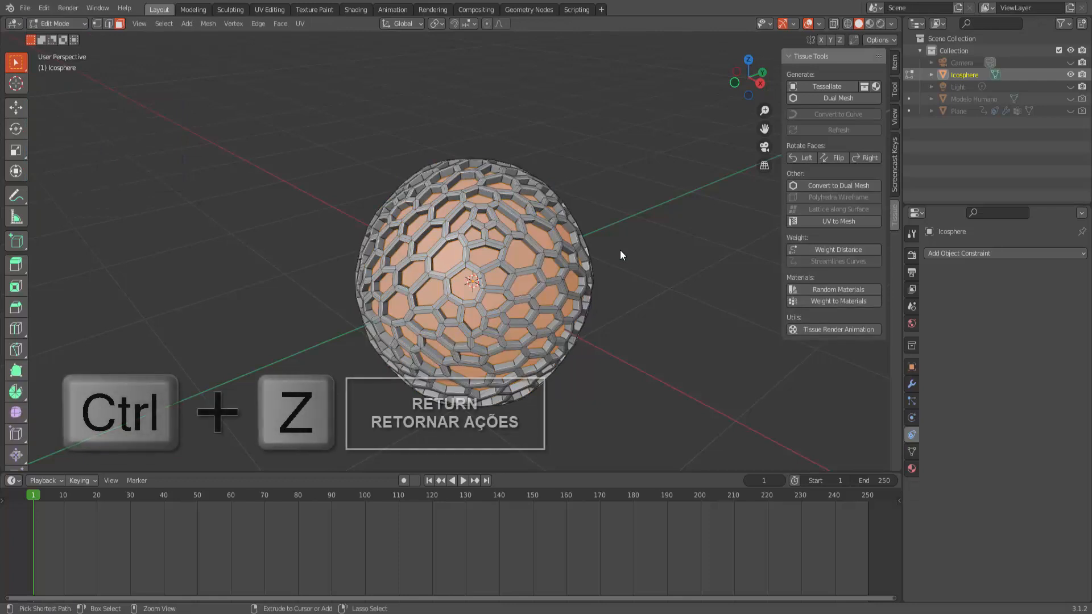
key("ctrl+z")
key("ctrl+z")
key("ctrl+z")
key("ctrl+z")
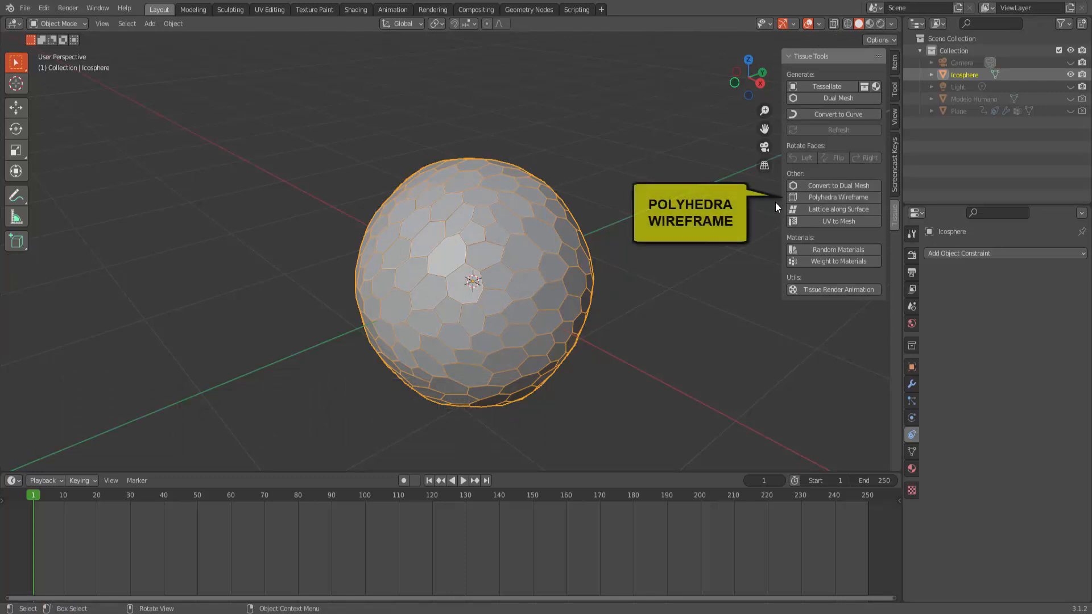
Step: Generate a Tissue polyhedra wireframe from the dual-mesh sphere with a thickness of 0.05 and 1 segment
left_click(808, 198)
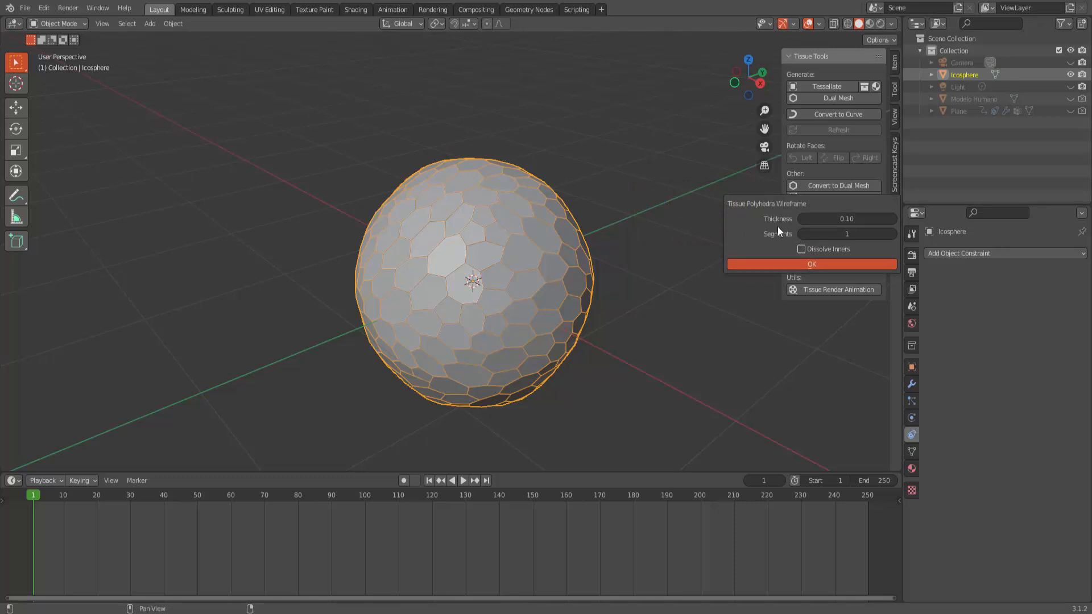
left_click(835, 221)
key("BackSpace")
key("BackSpace")
key("BackSpace")
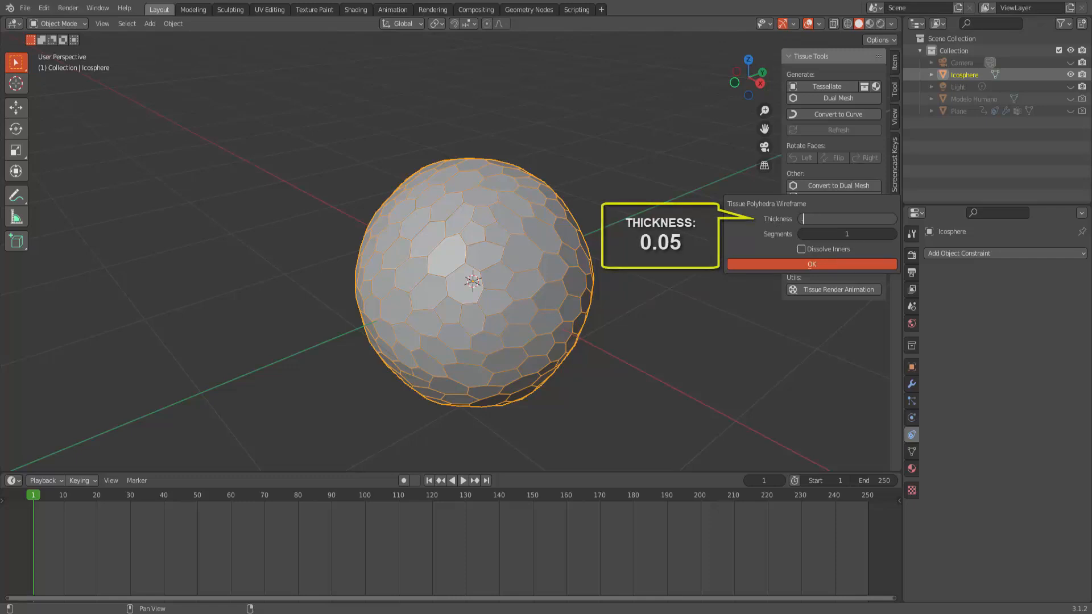
type("0.05")
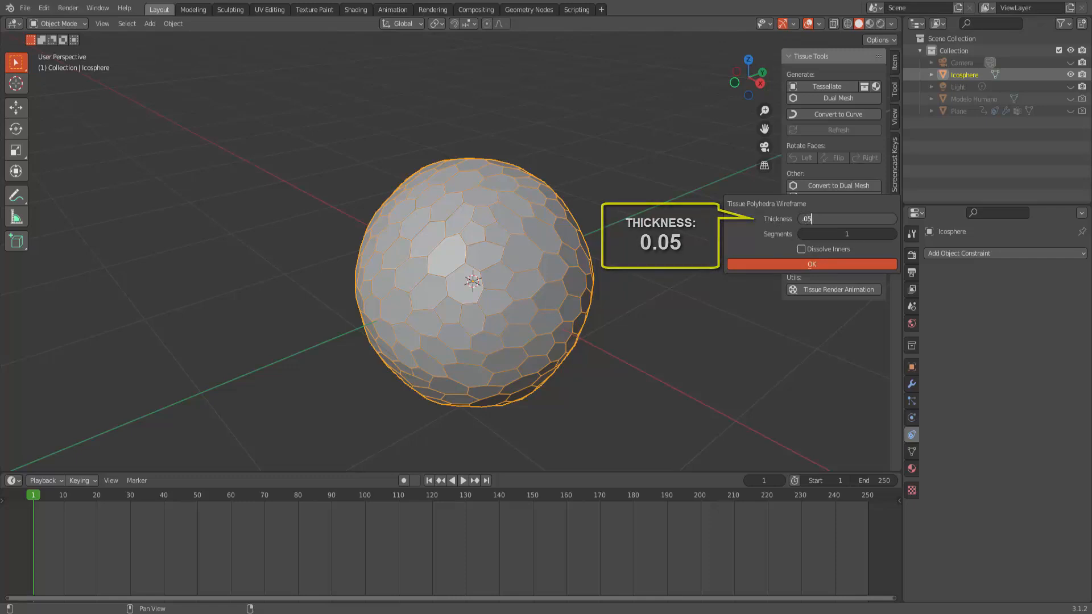
key("Return")
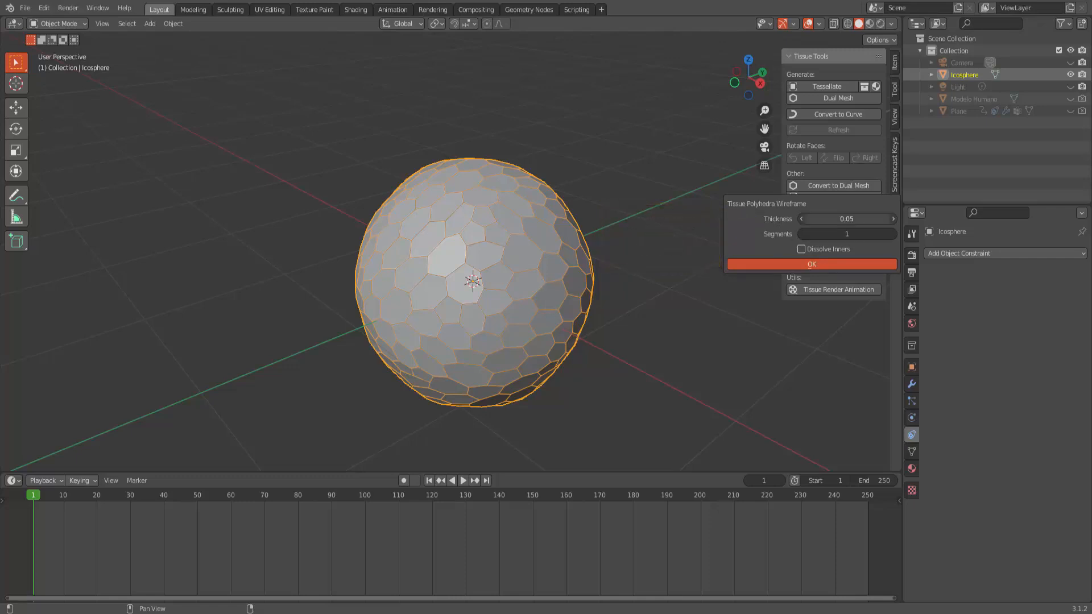
left_click(823, 264)
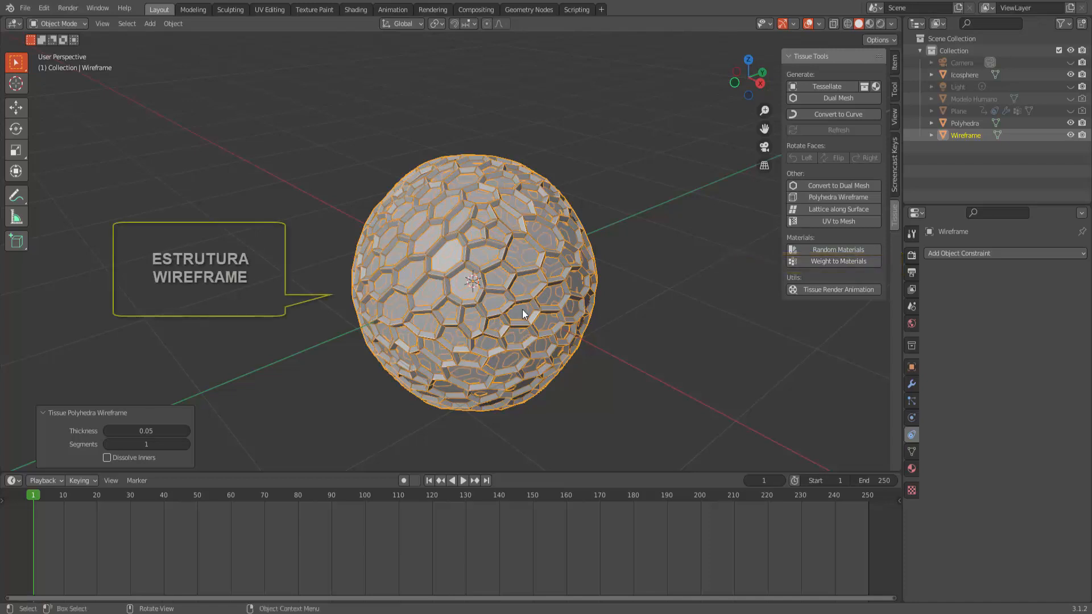
Step: Move the wireframe structure about -2.81 m along the X axis, away from the solid sphere
left_click(9, 112)
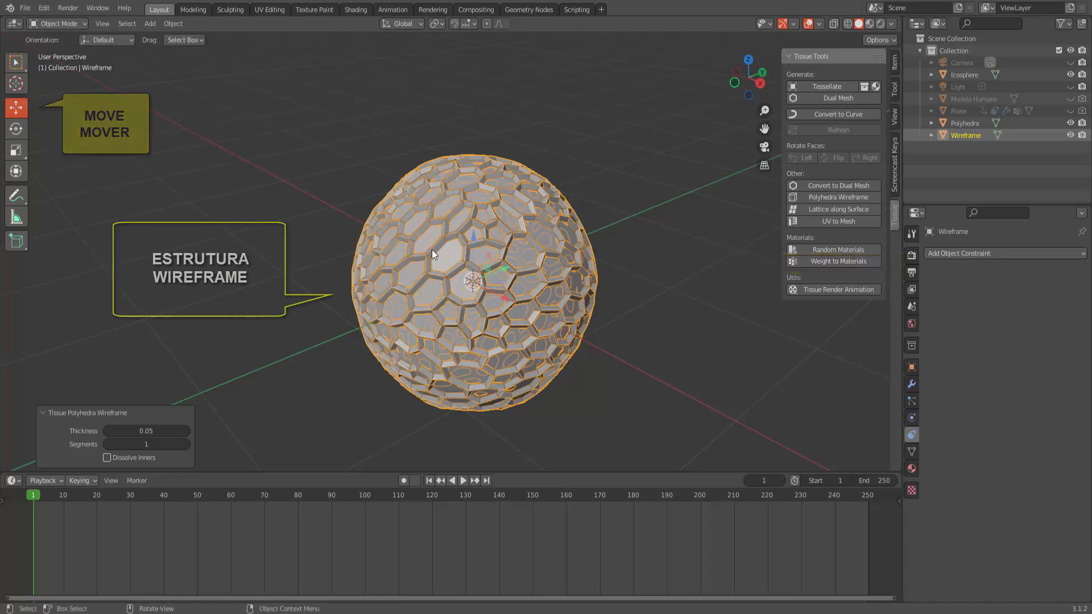
left_click_drag(507, 300, 327, 281)
middle_click_drag(348, 281, 232, 196)
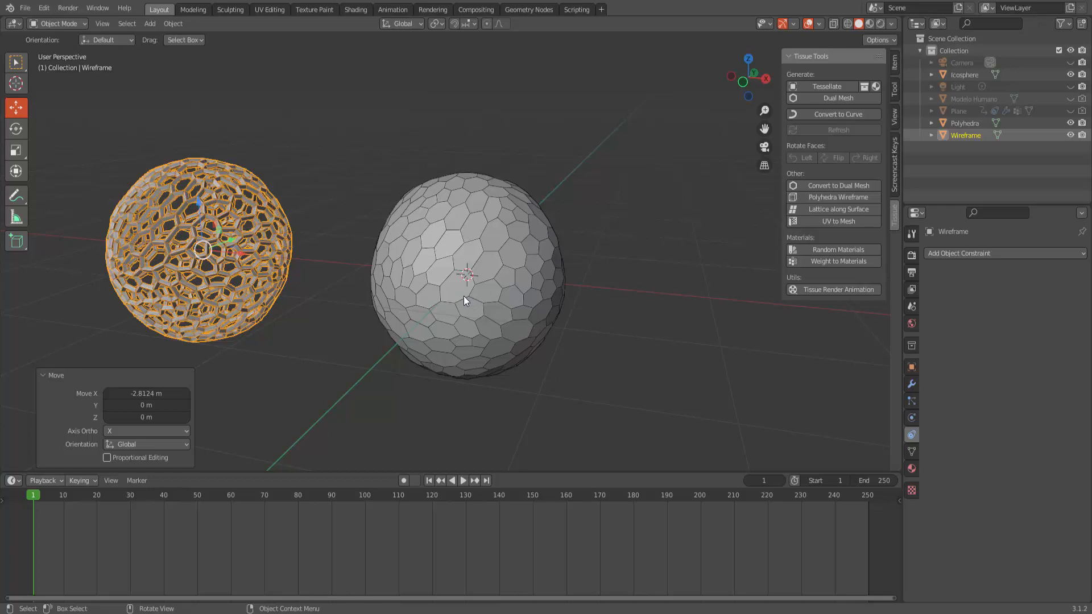
Step: Undo the wireframe's move, its generation and the dual-mesh conversions, back to the original triangulated icosphere
key("ctrl+z")
key("ctrl+z")
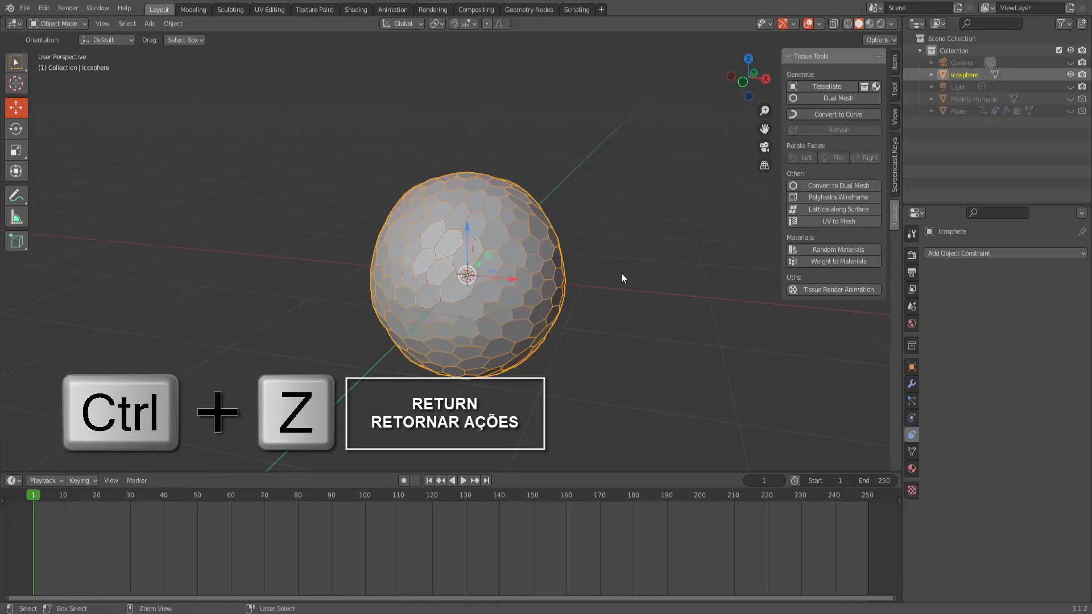
key("ctrl+z")
key("ctrl+z")
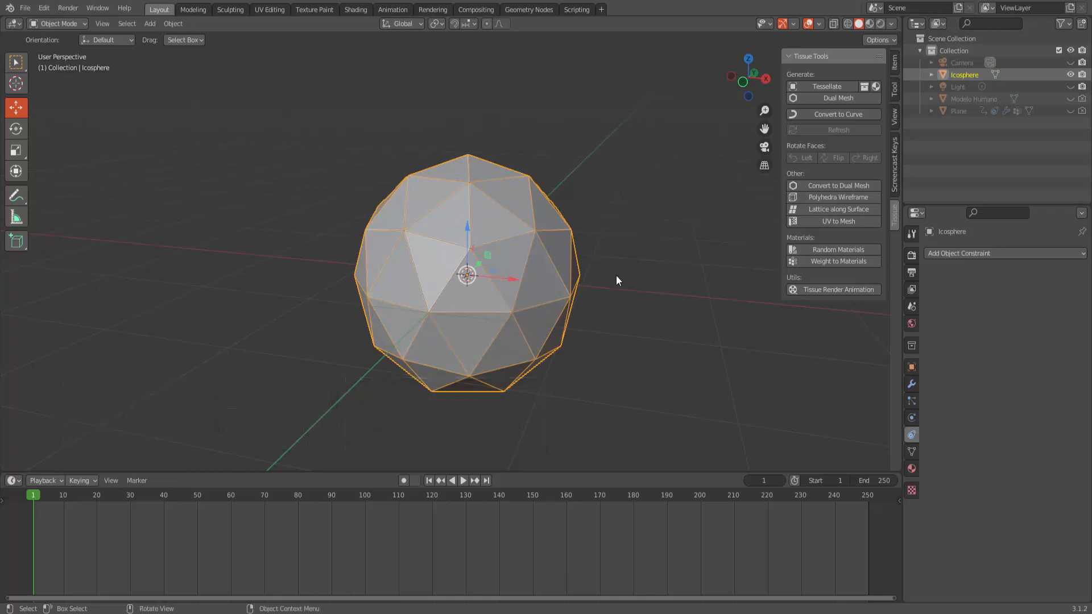
Step: Delete the icosphere and add a UV sphere with 32 segments, 16 rings and a 1 m radius at the origin
key("x")
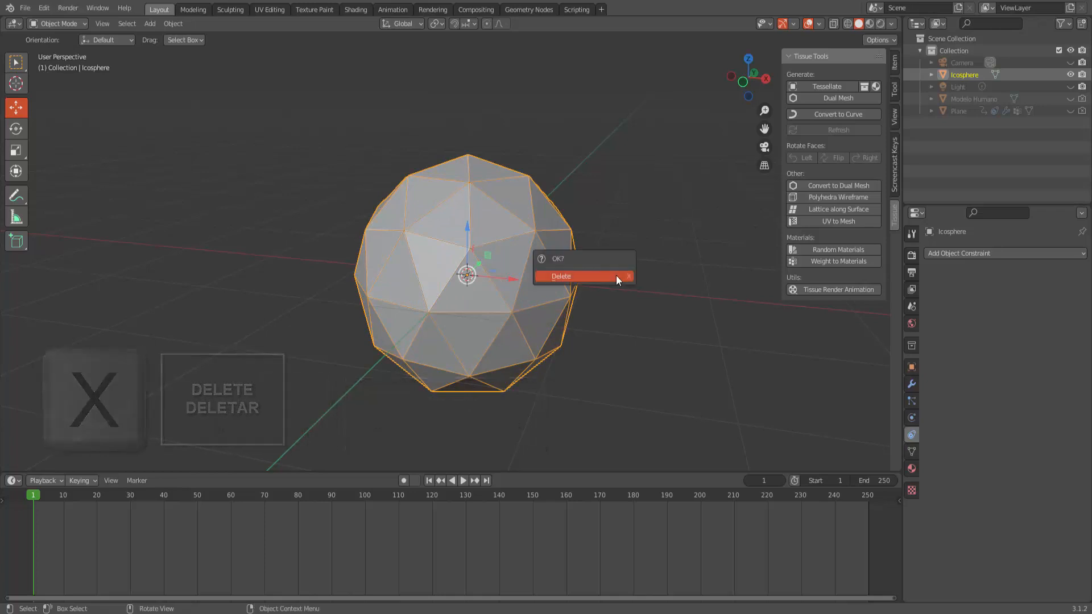
left_click(616, 275)
left_click(150, 24)
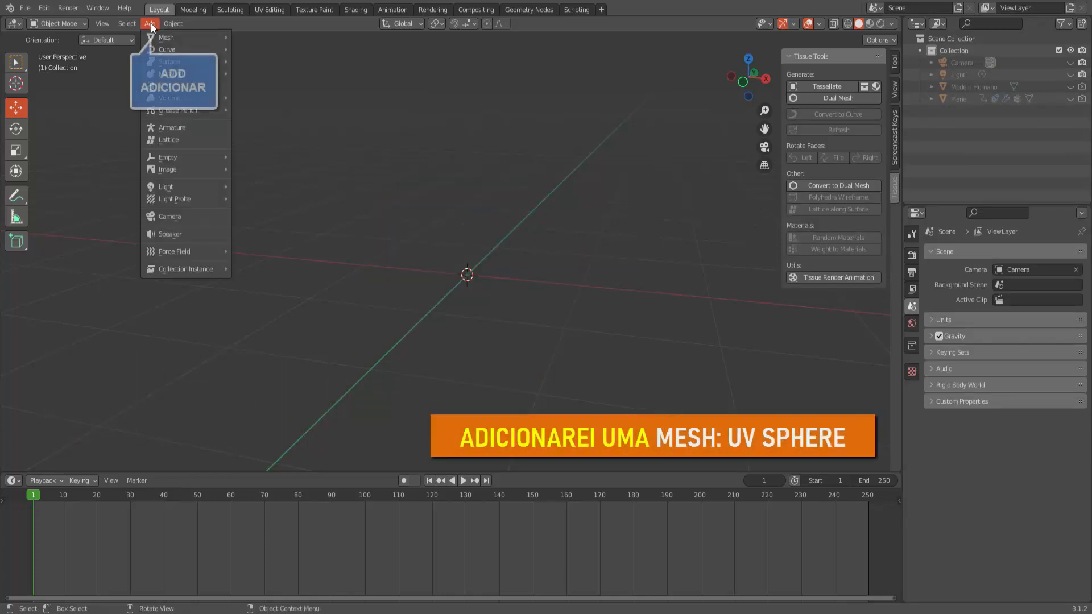
mouse_move(166, 37)
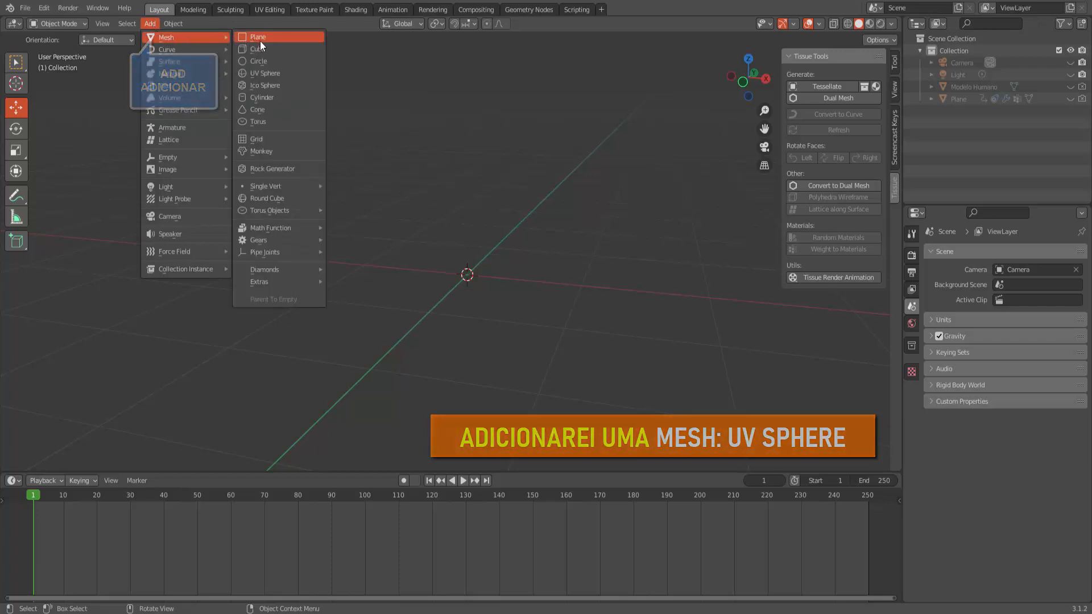
left_click(276, 73)
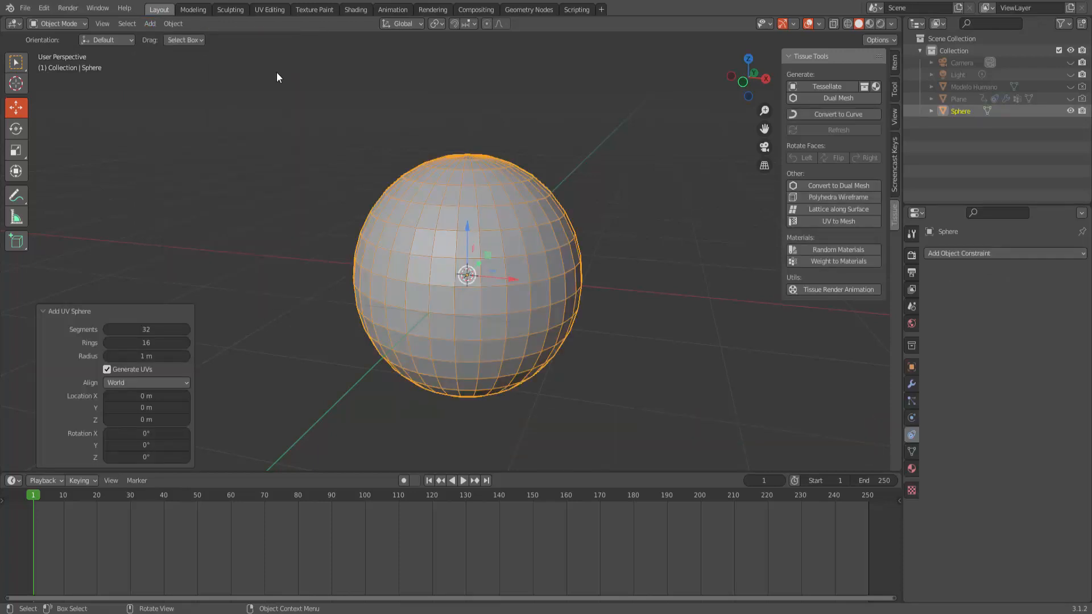
scroll(572, 239, "down", 1)
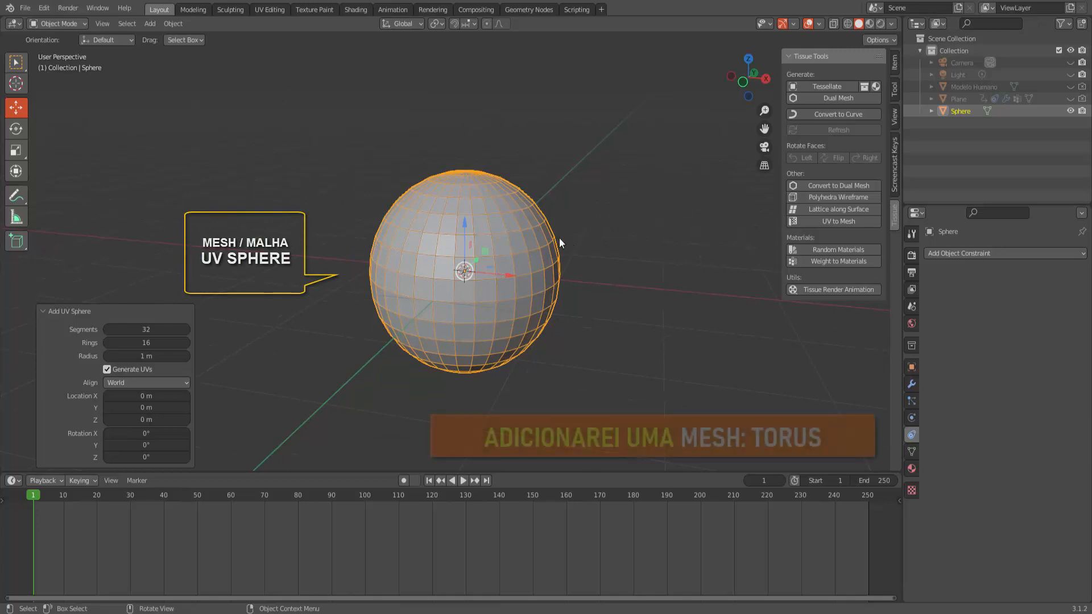
Step: Add a torus mesh at the origin with a 1 m major radius and a 0.25 m minor radius
left_click(153, 26)
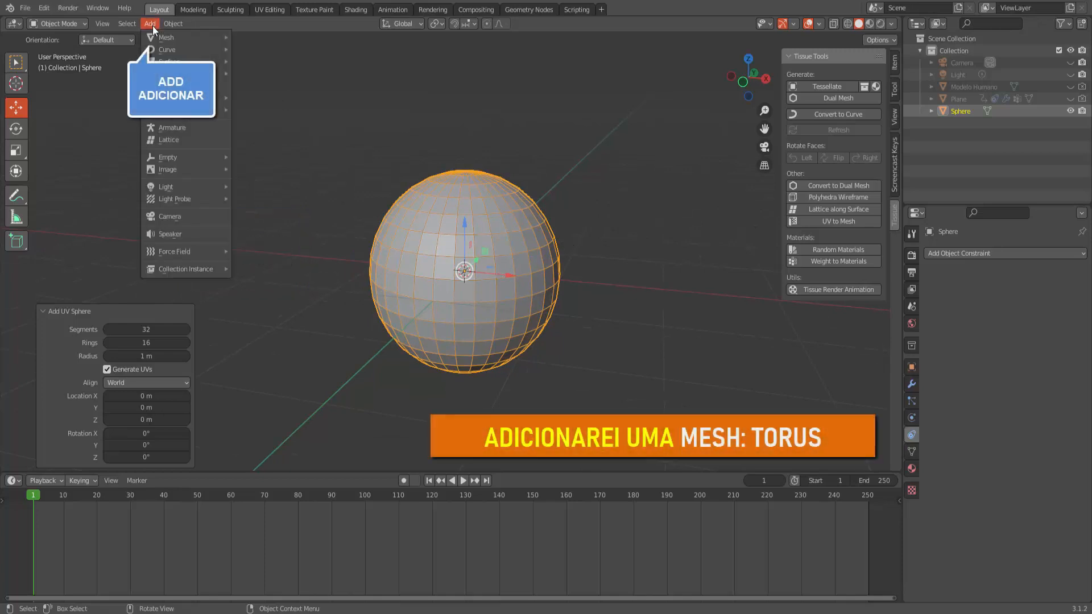
mouse_move(152, 38)
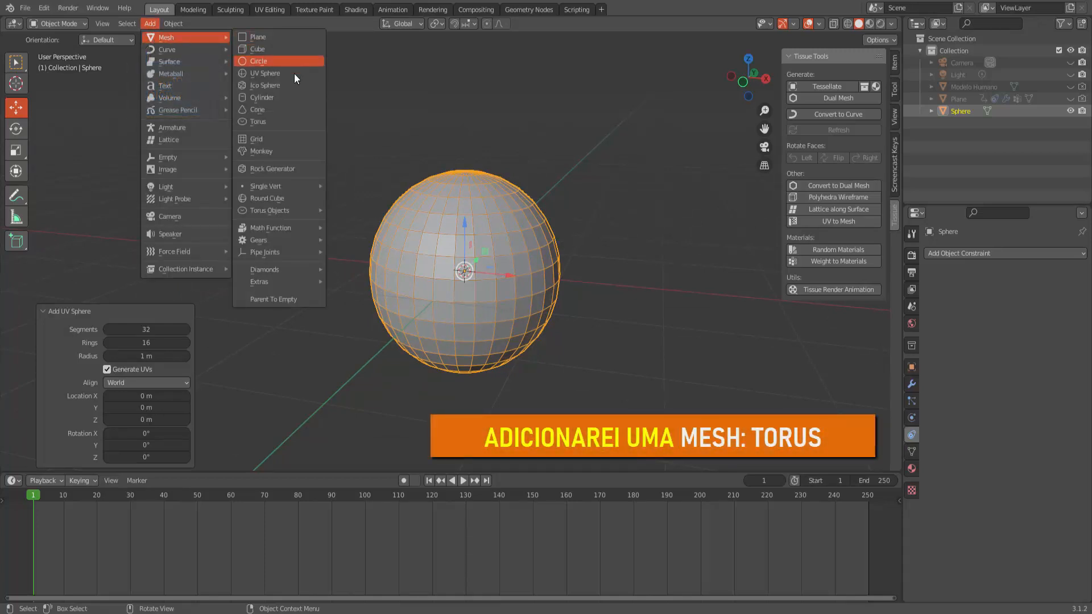
left_click(279, 121)
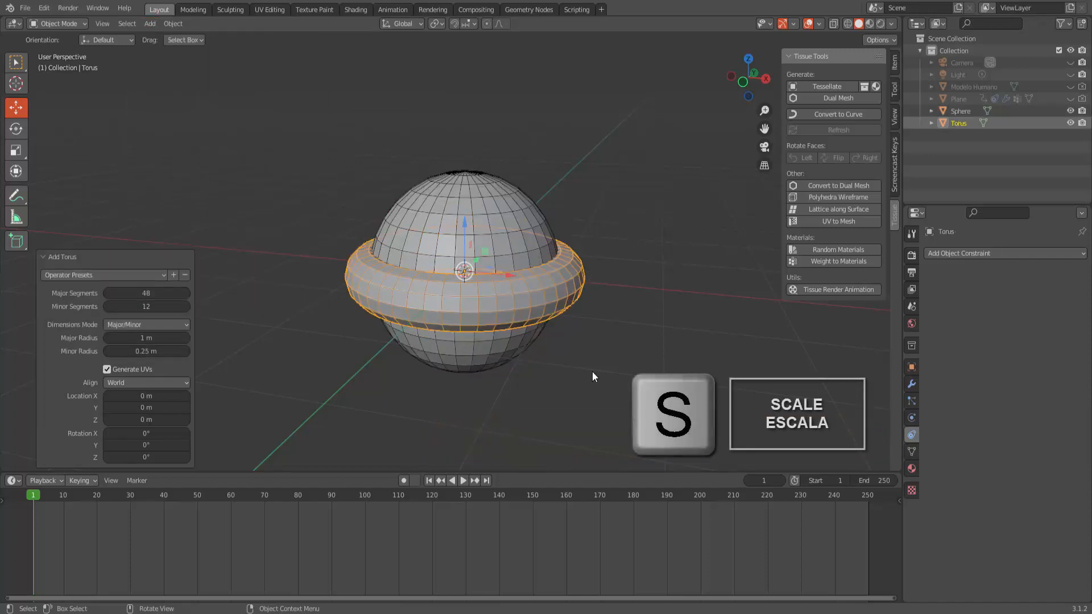
Step: Scale the torus uniformly to about 0.633 and move it about -2.95 m along the X axis, clear of the sphere
left_click(405, 291)
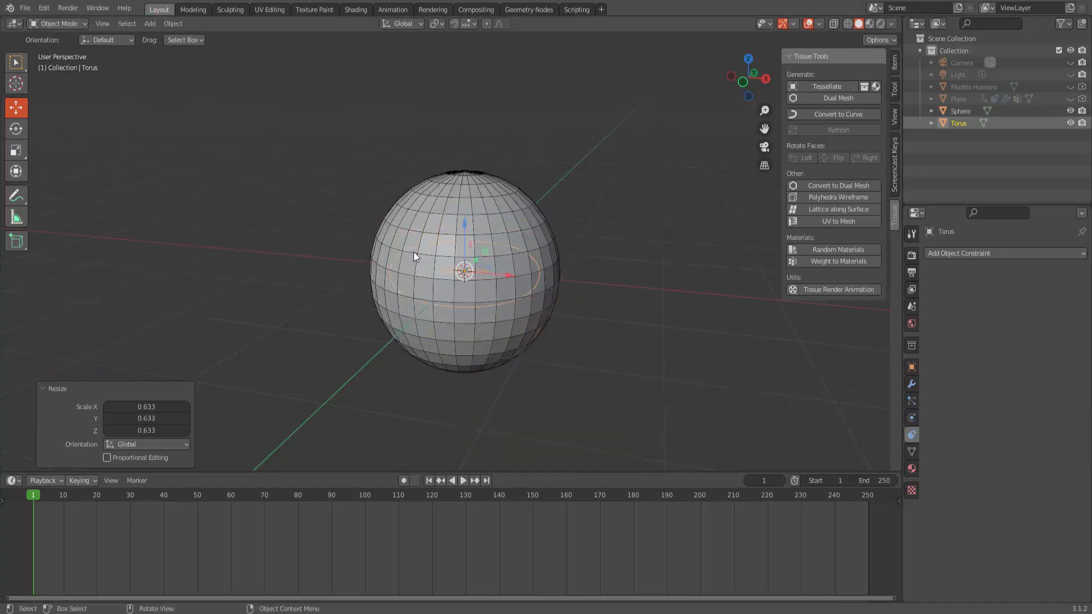
left_click_drag(508, 269, 276, 230)
left_click(275, 230)
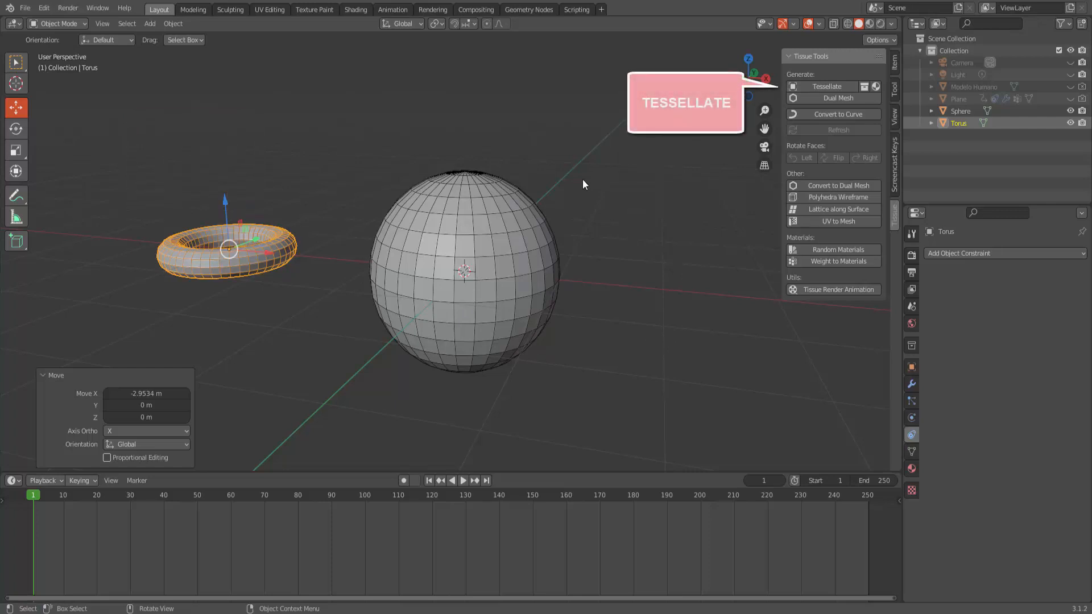
Step: Tessellate the sphere as base with the torus as component, using Quad fill, relative thickness, scale 1.00 and offset 1.00
left_click(283, 249)
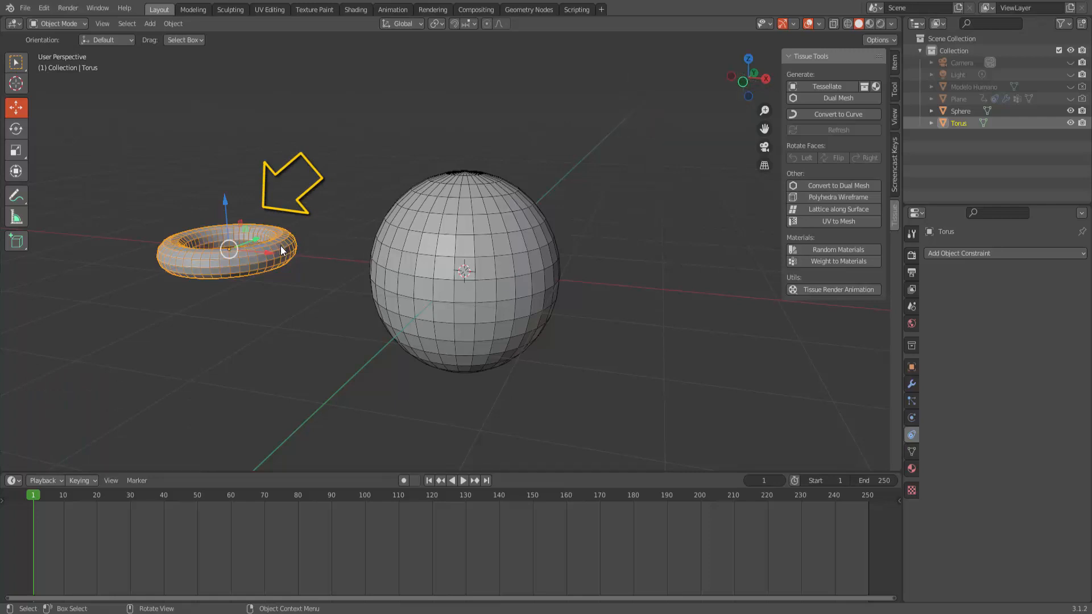
left_click(494, 209, "shift")
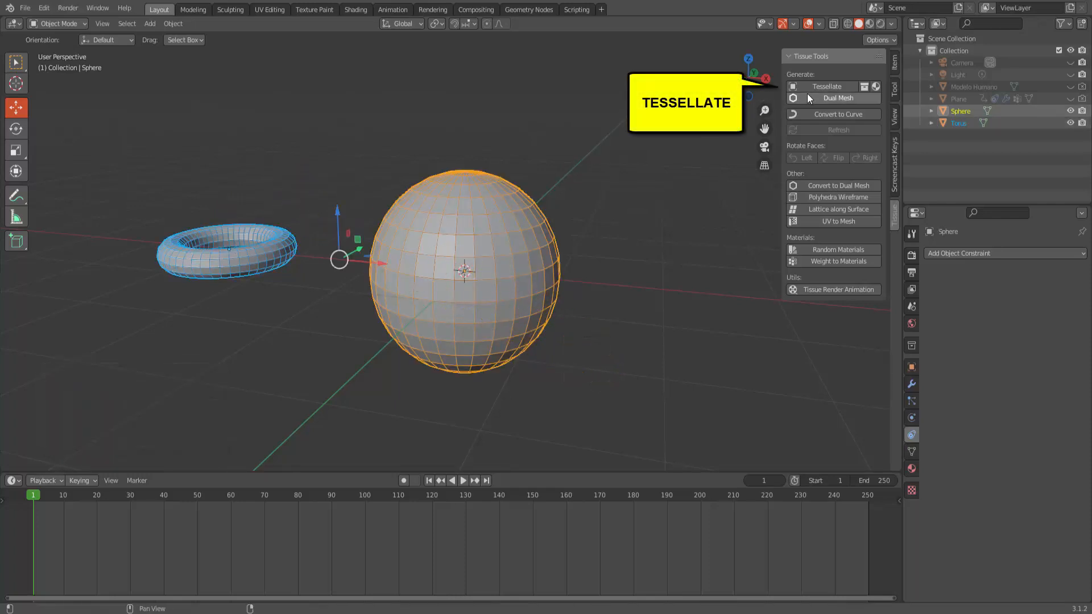
left_click(824, 86)
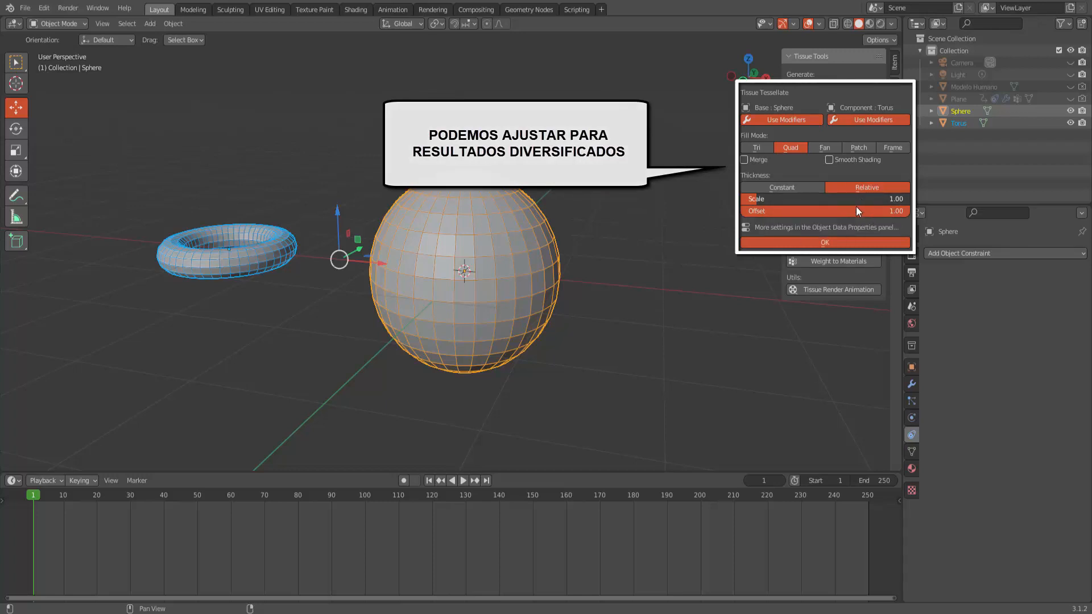
left_click(841, 240)
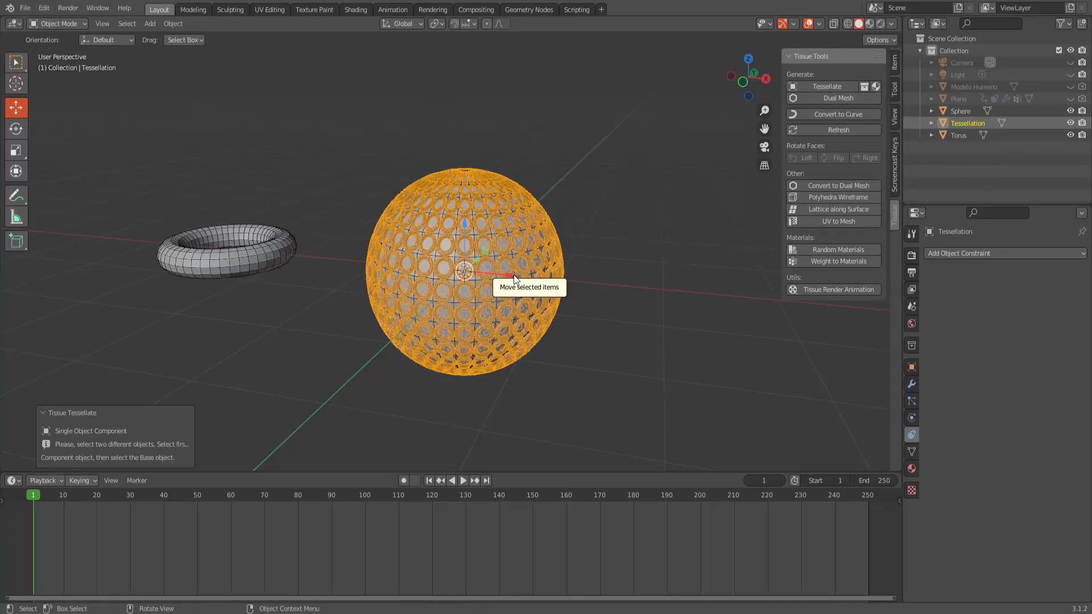
Step: Move the tessellated sphere about 1.90 m along the X axis and turn off the viewport's wireframe overlay
left_click_drag(513, 275, 701, 312)
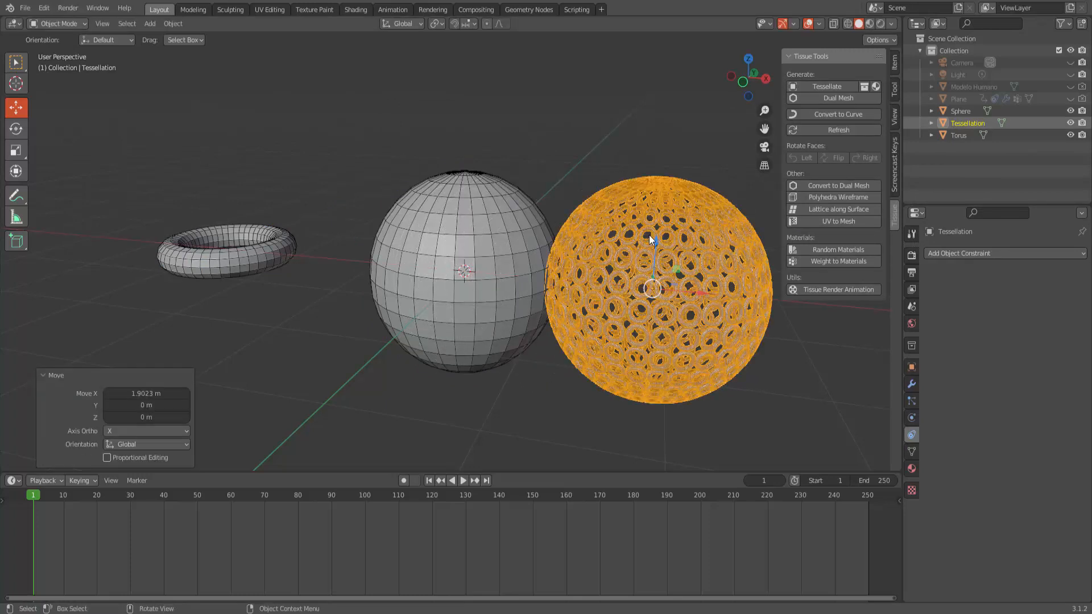
scroll(655, 196, "down", 2)
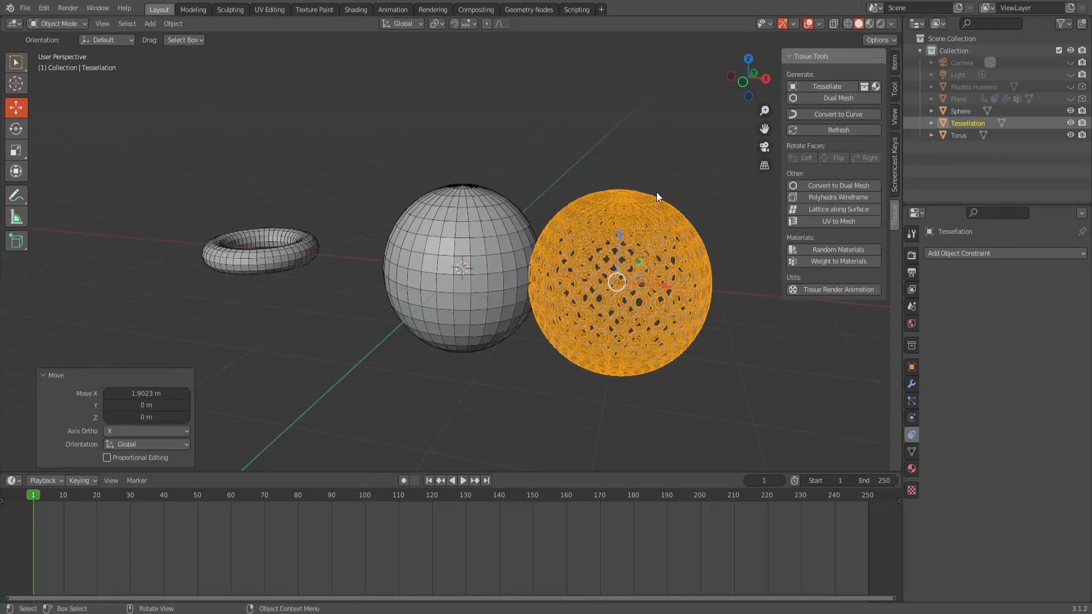
left_click(819, 24)
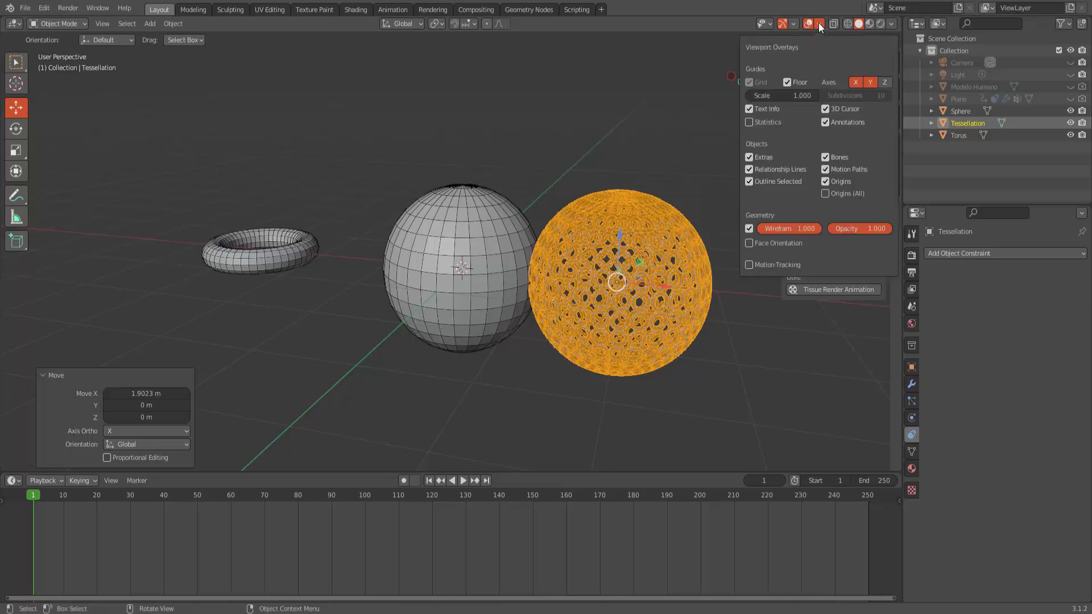
left_click(749, 228)
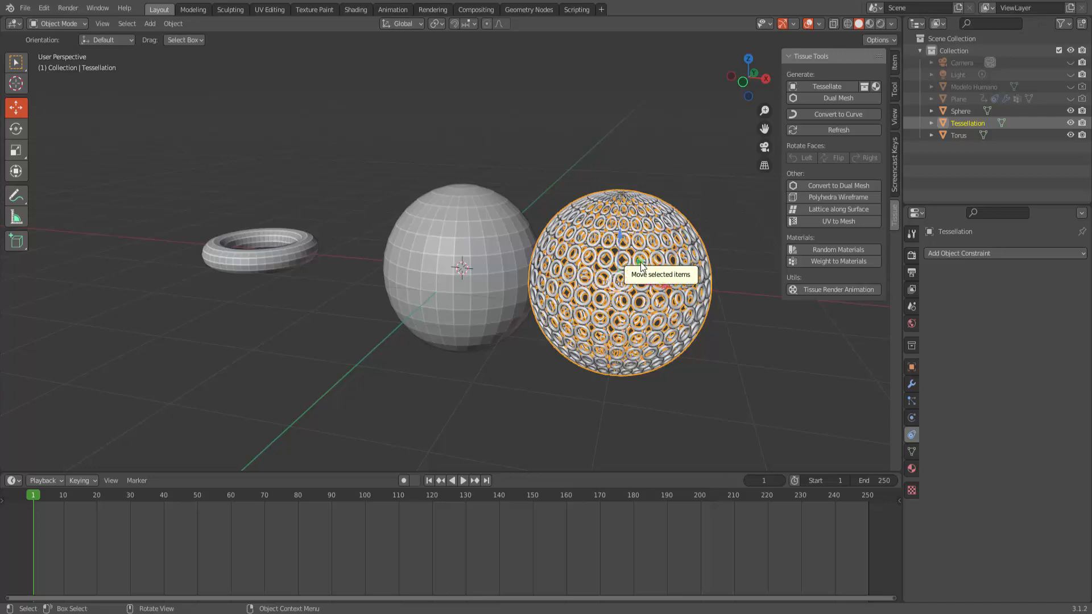
Step: Undo the tessellated sphere's move and the tessellation, back to the selected torus and UV sphere
key("ctrl")
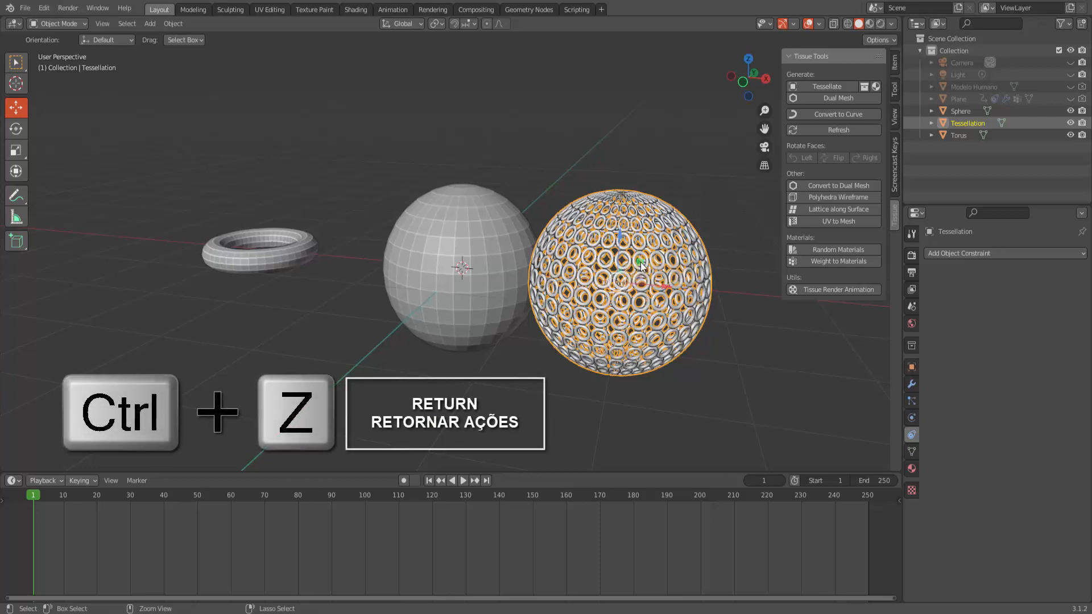
key("ctrl+z")
key("ctrl+z")
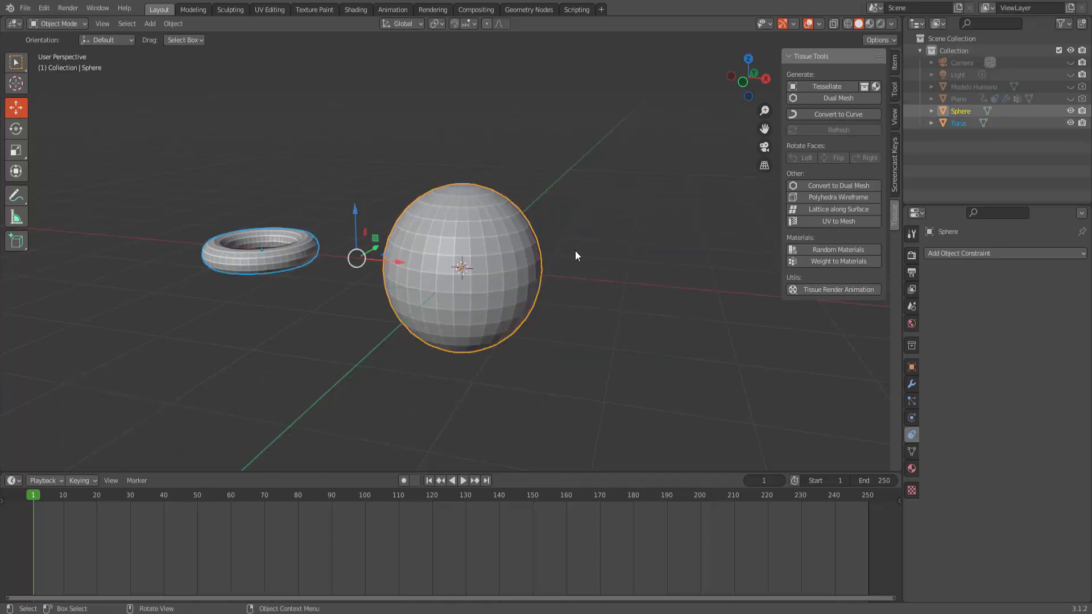
Step: Tessellate the sphere with the torus as component, using Tri fill, relative thickness, scale 0.50 and offset 0.50
left_click(828, 86)
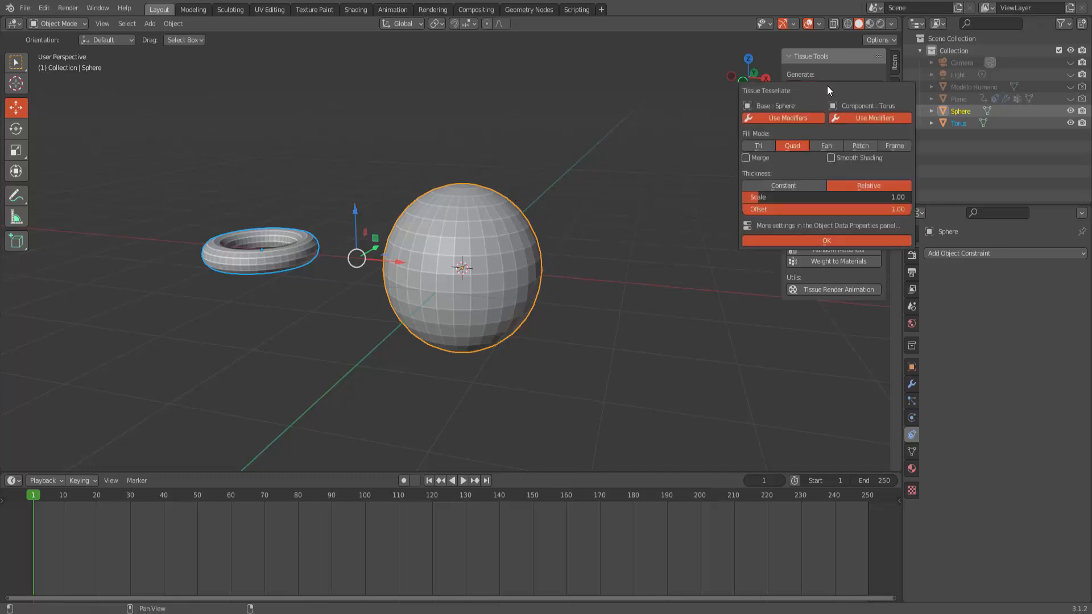
double_click(844, 198)
key("BackSpace")
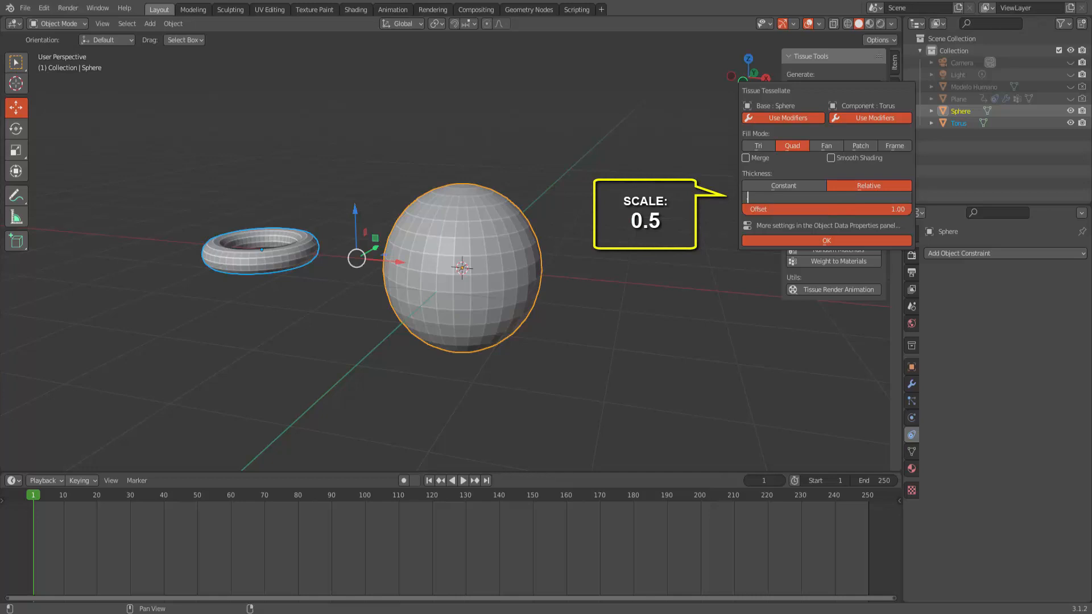
type("0.5")
key("Return")
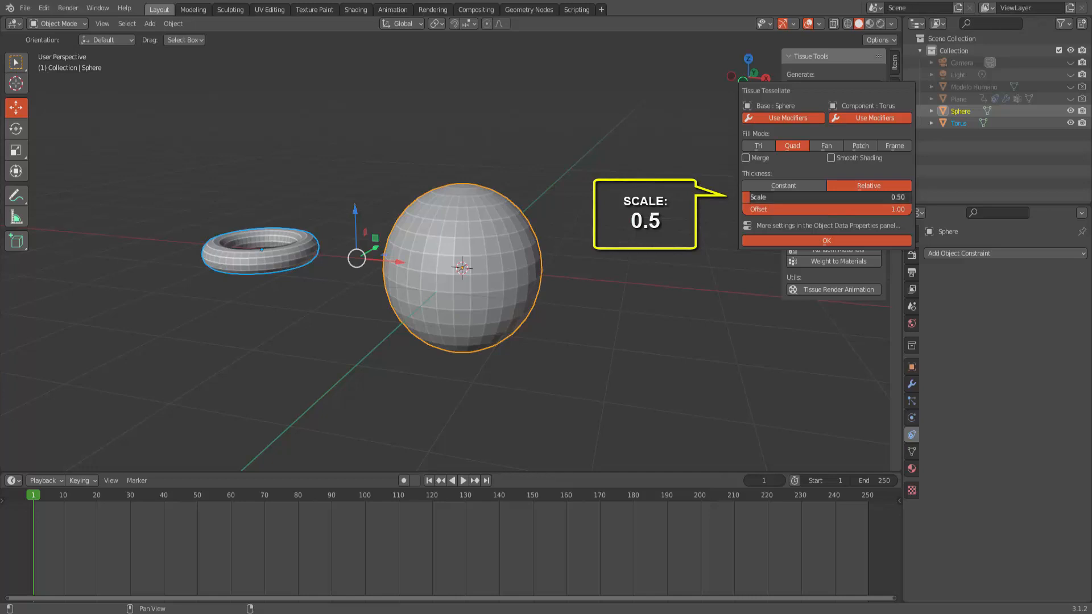
double_click(829, 209)
key("BackSpace")
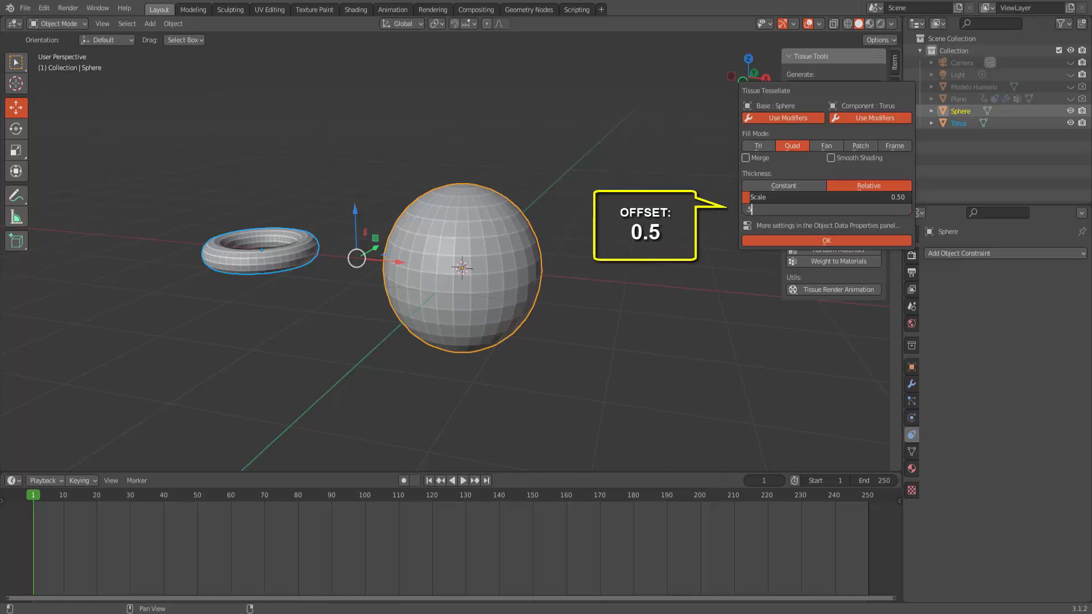
type(".5")
key("Return")
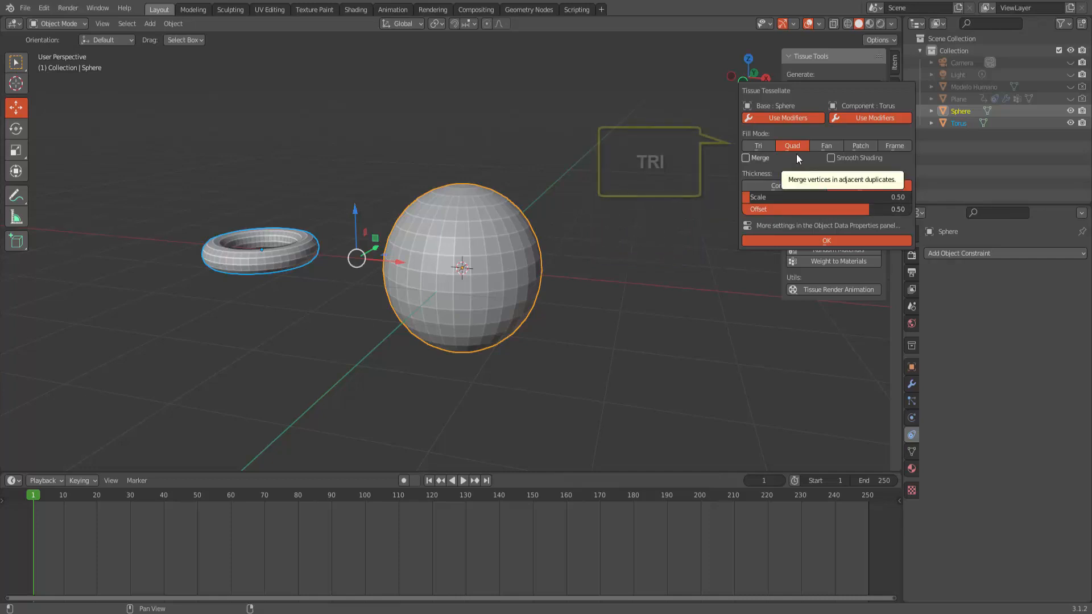
left_click(765, 146)
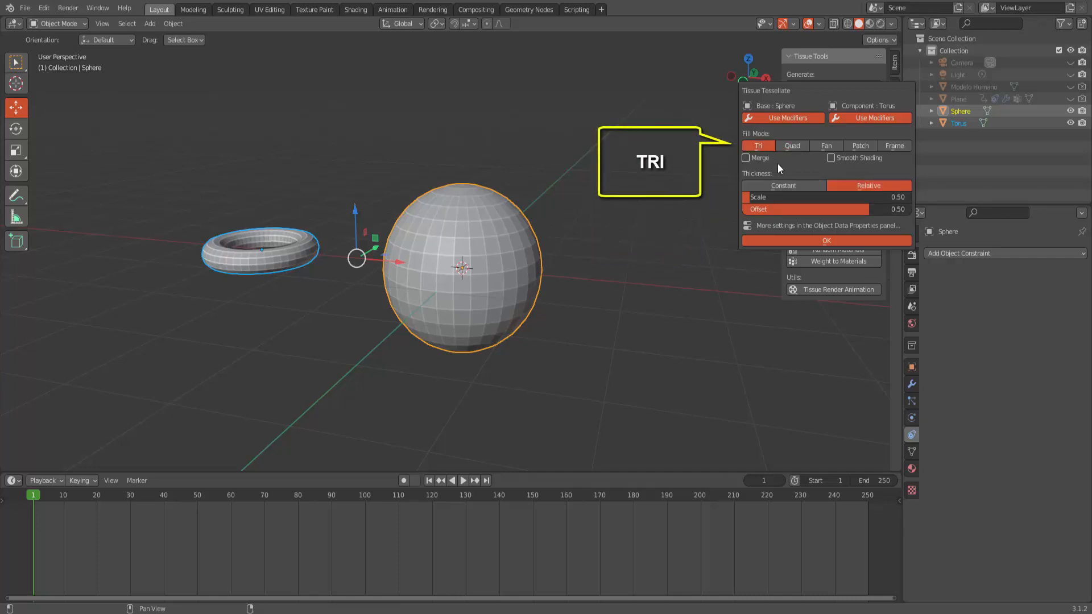
left_click(814, 240)
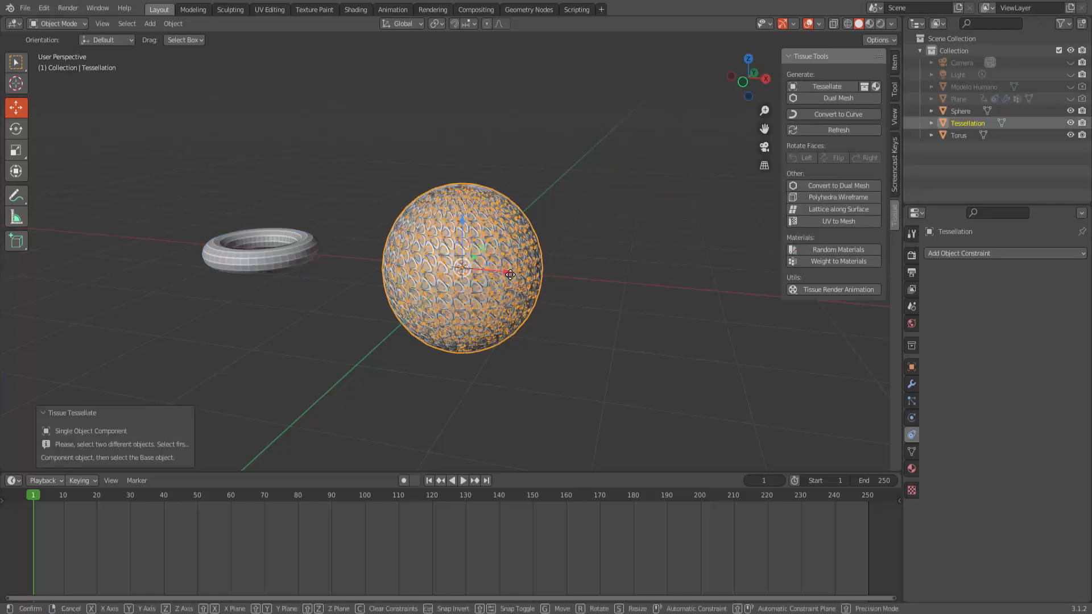
Step: Move the tessellated sphere about 1.98 m along the X axis, clear of the base sphere, and deselect it
key("g")
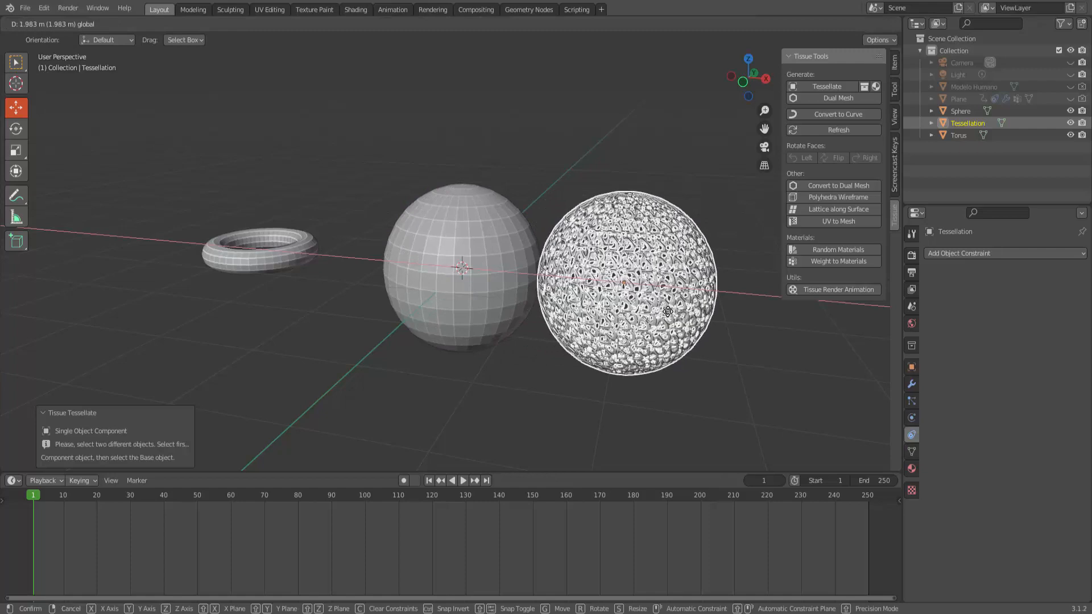
left_click(680, 234)
scroll(660, 184, "up", 1)
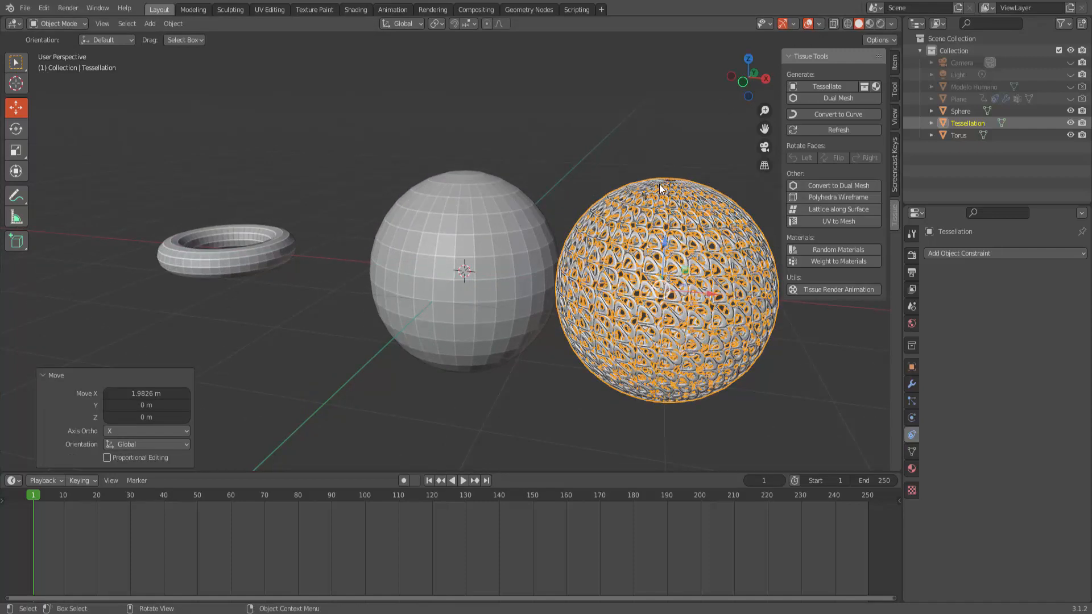
left_click(609, 161)
middle_click_drag(793, 349, 848, 343)
scroll(848, 344, "down", 2)
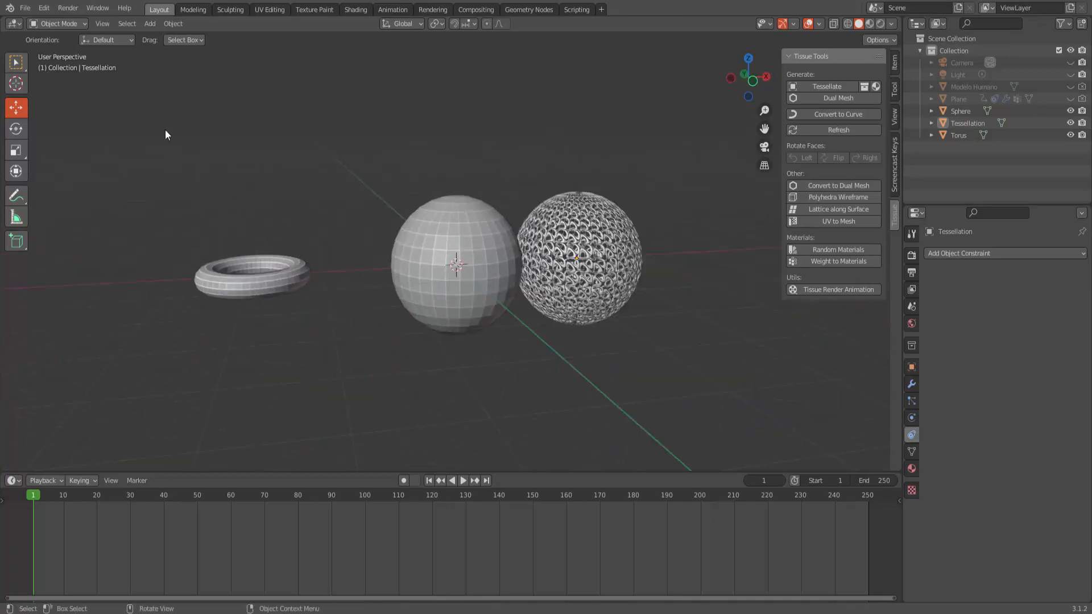
Step: Delete the torus, the UV sphere and the tessellated sphere together
left_click_drag(165, 129, 717, 410)
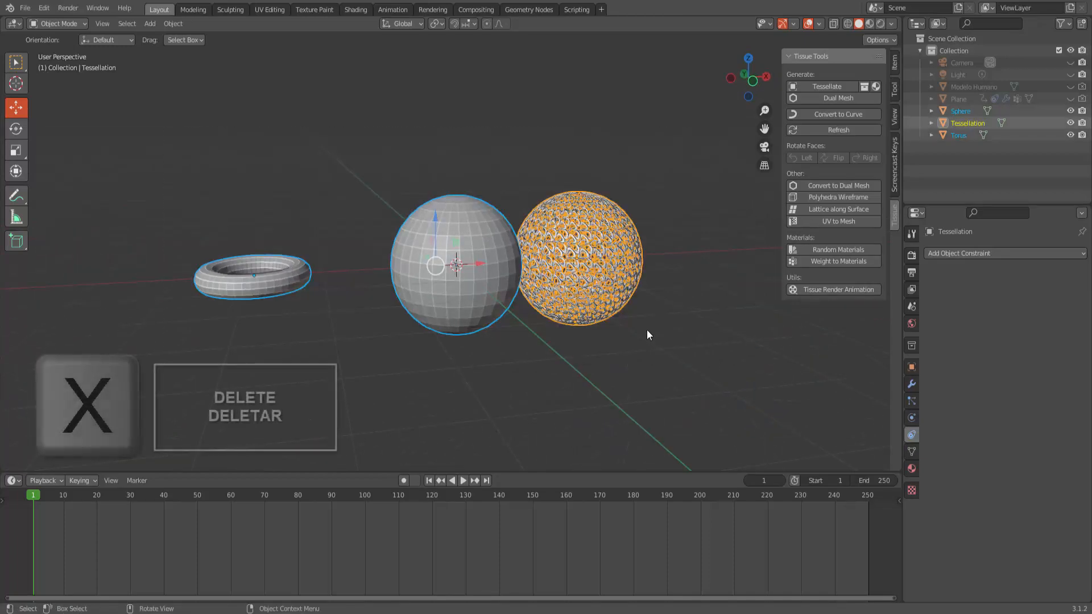
key("x")
left_click(691, 329)
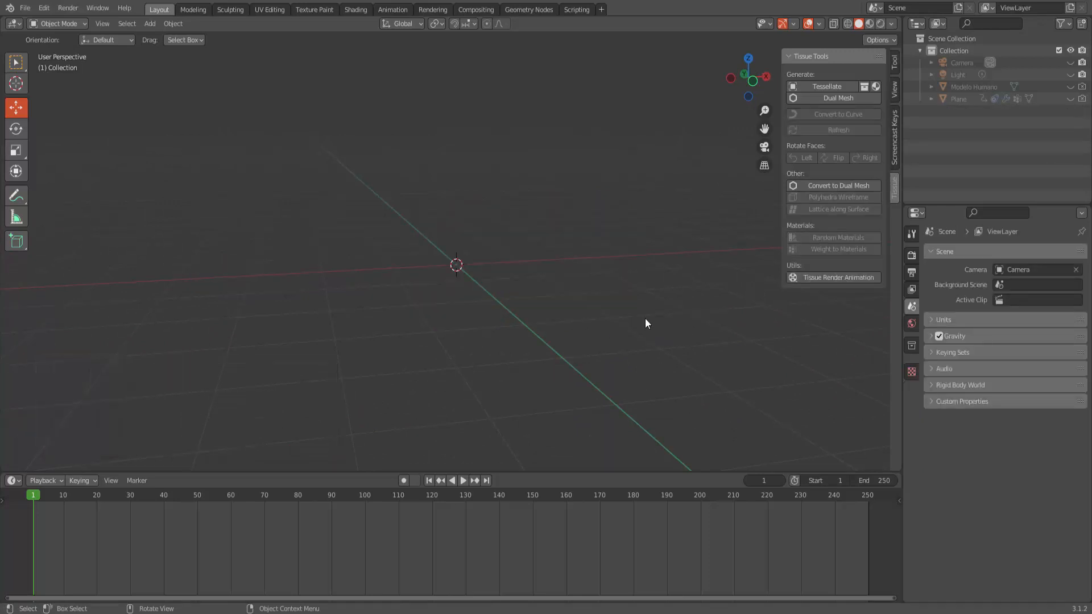
Step: Add a 2 m mesh cube at the world origin
left_click(154, 25)
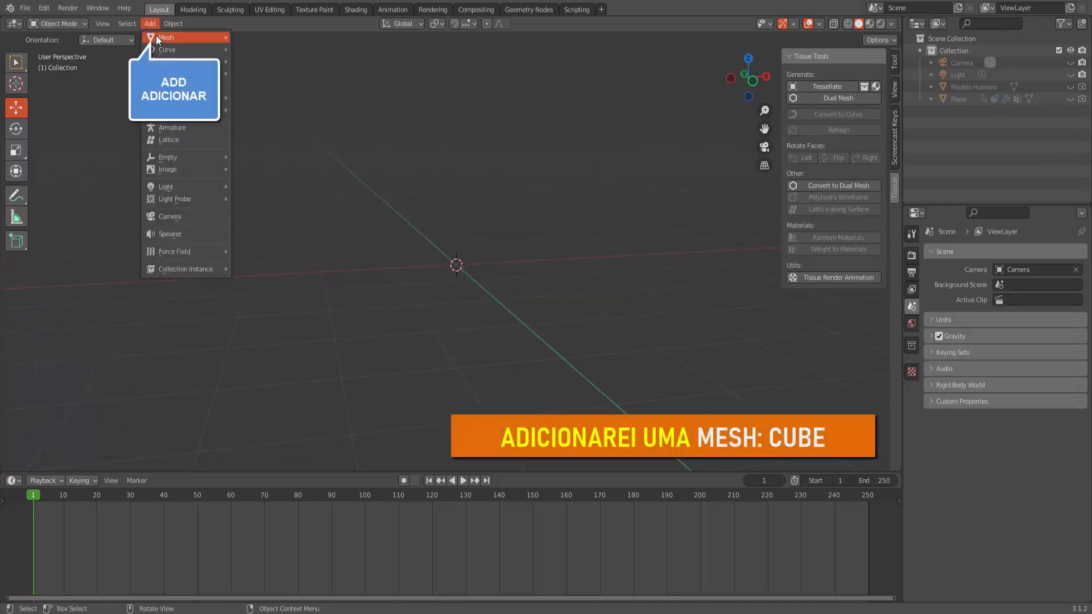
mouse_move(156, 37)
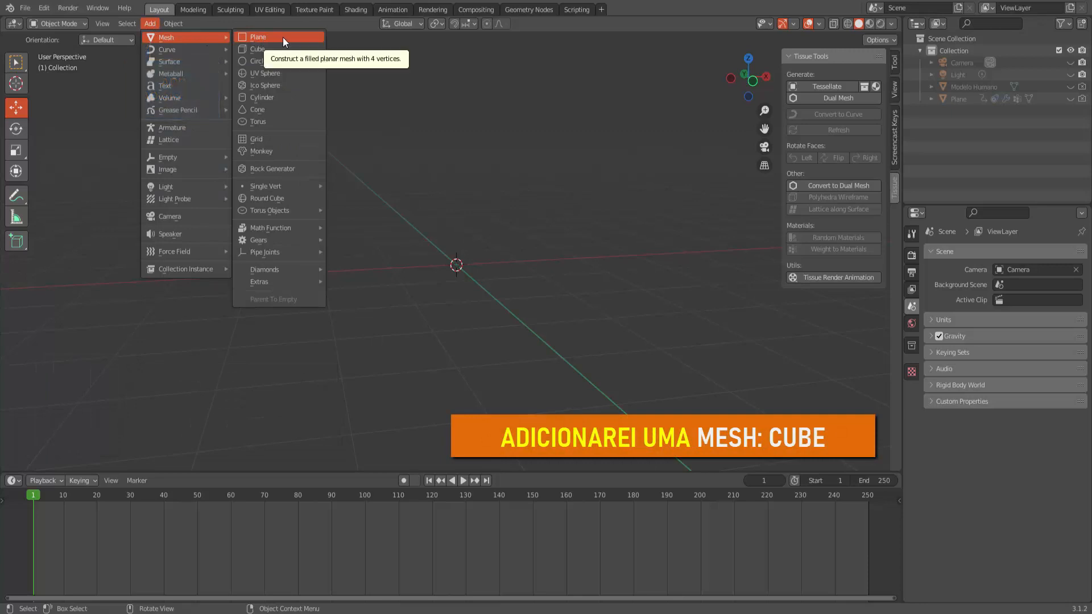
left_click(275, 49)
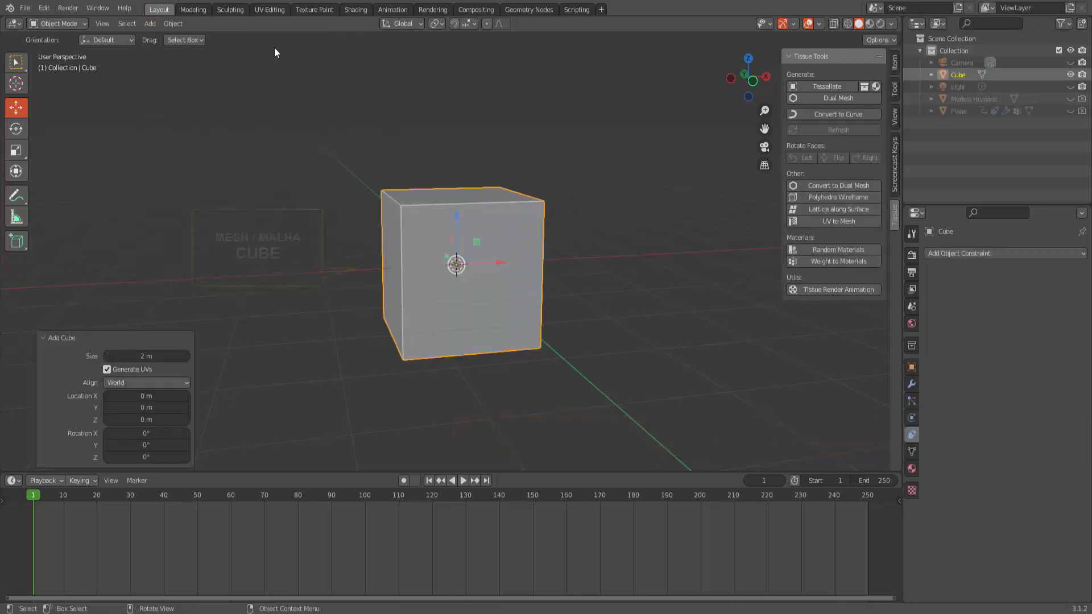
Step: Subdivide the whole cube with 10 cuts in Edit Mode, then return to Object Mode
left_click(54, 23)
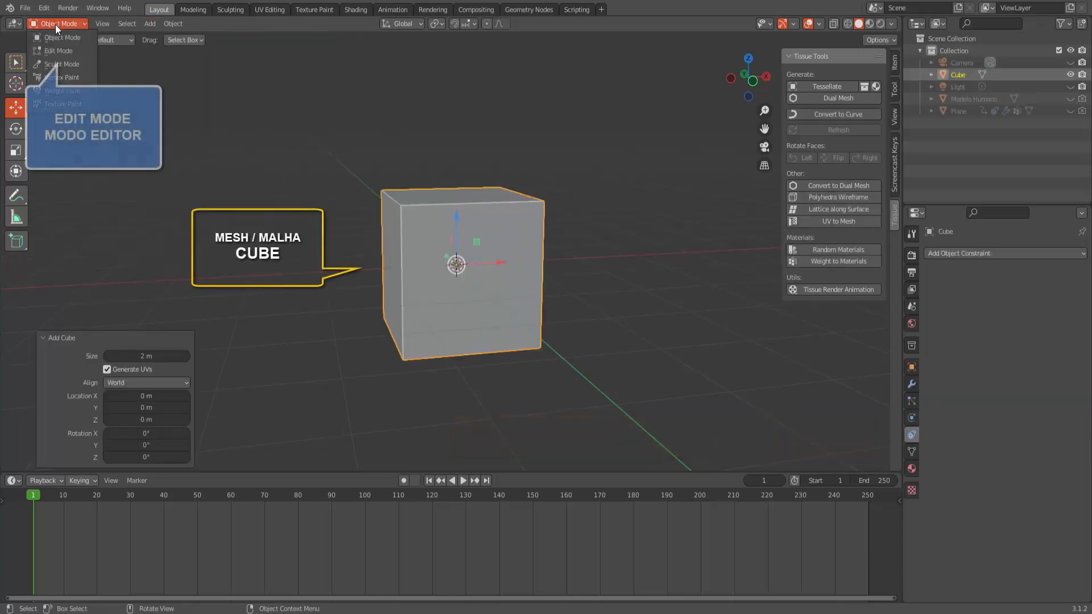
left_click(57, 50)
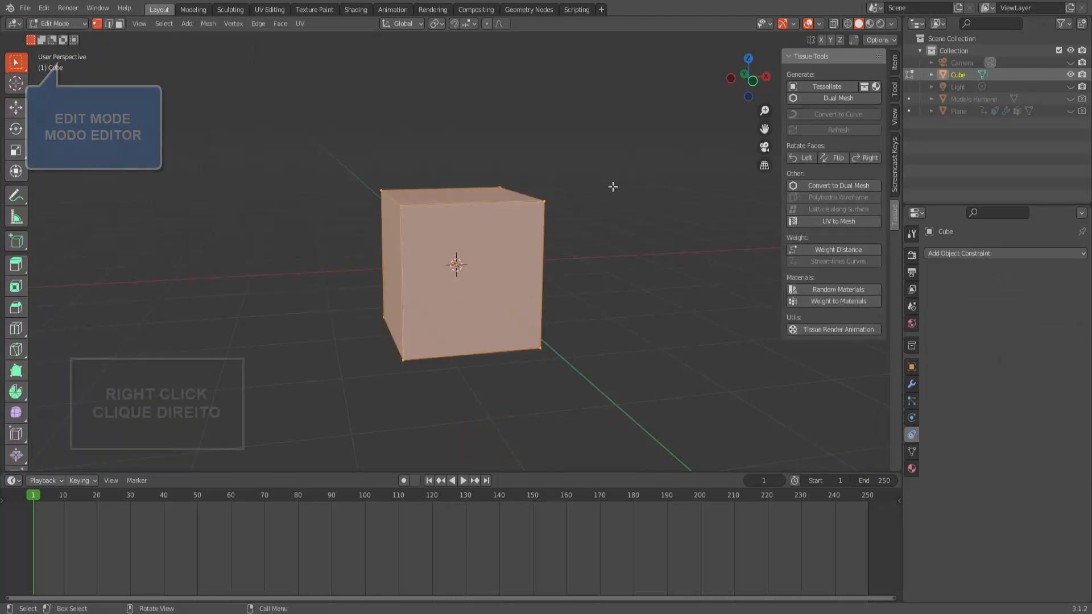
right_click(670, 161)
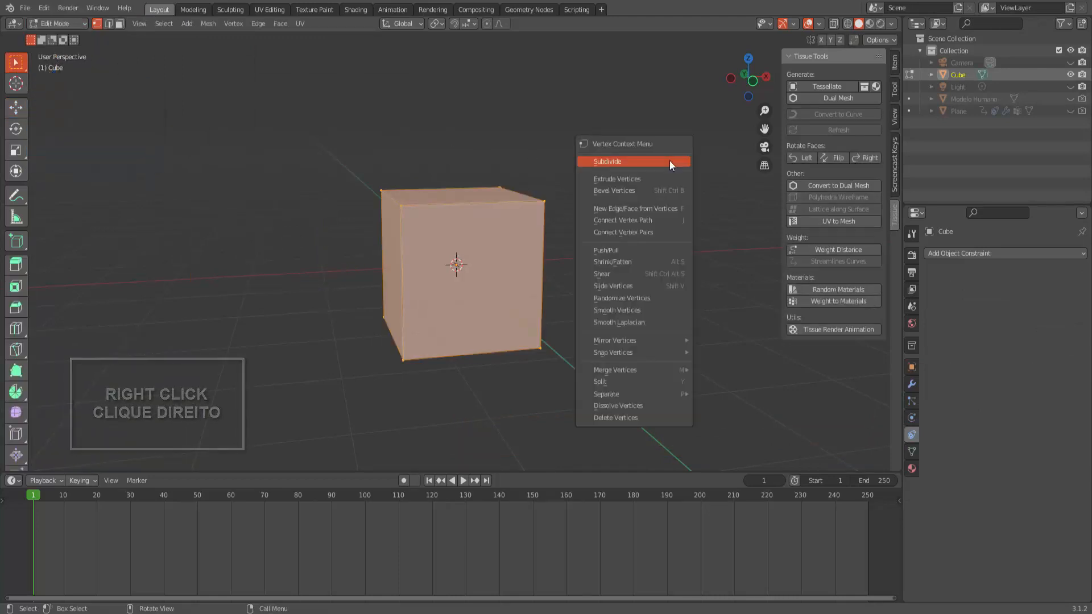
left_click(670, 161)
left_click_drag(127, 379, 211, 380)
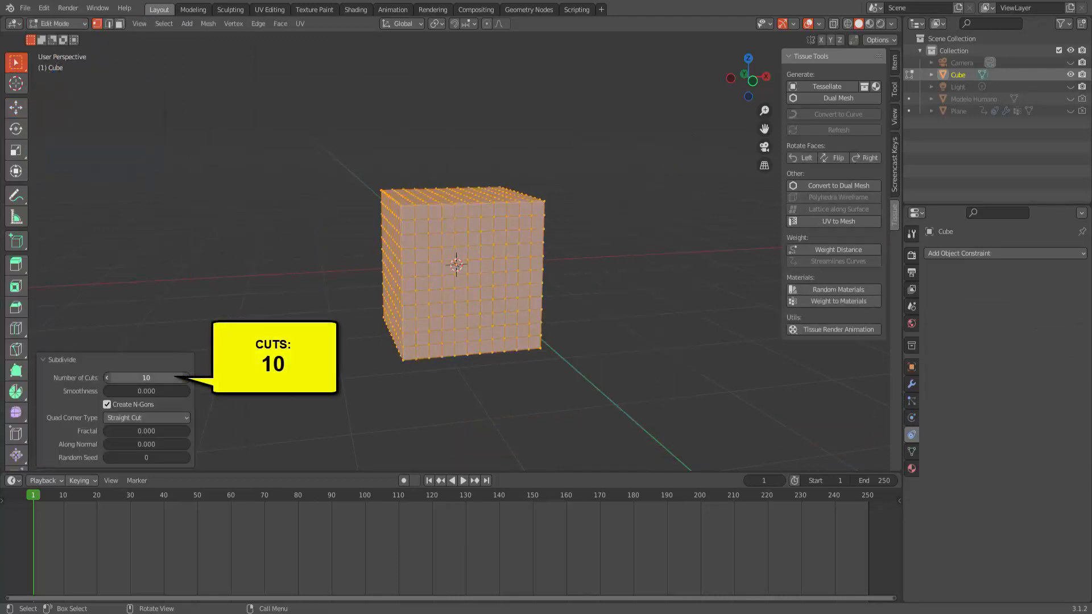
left_click(63, 24)
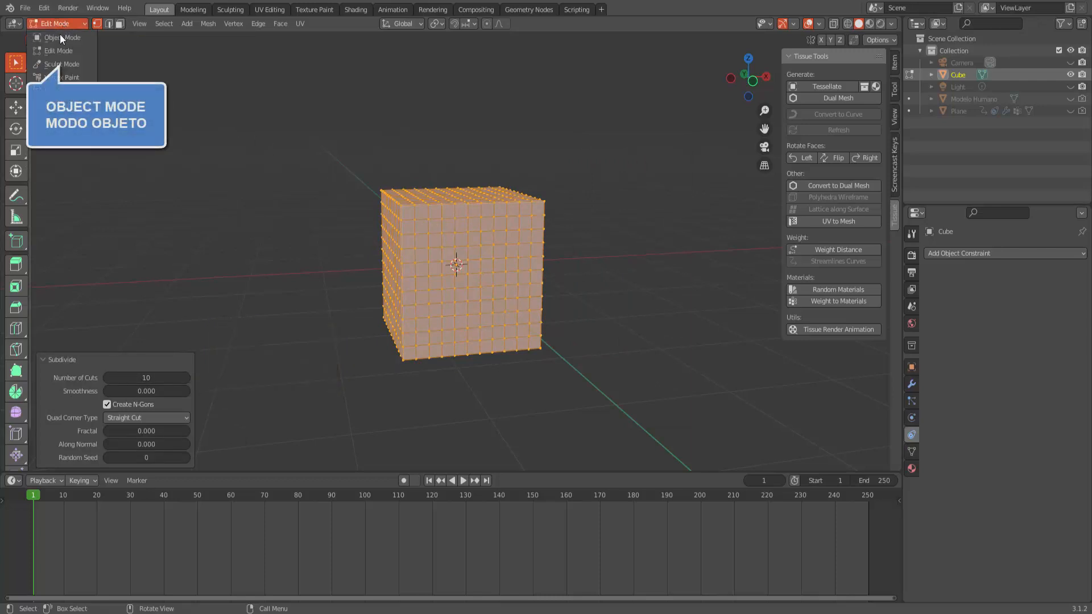
left_click(60, 35)
middle_click_drag(547, 328, 550, 340)
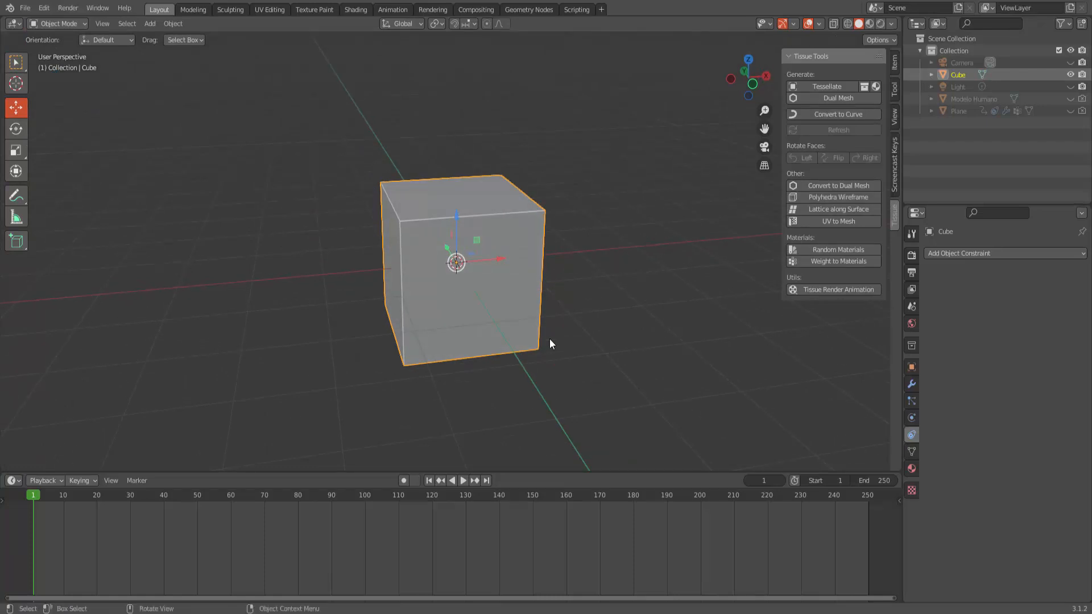
Step: Add a 1 m radius mesh circle with 4 vertices at the origin and show the viewport in wireframe shading
left_click(154, 24)
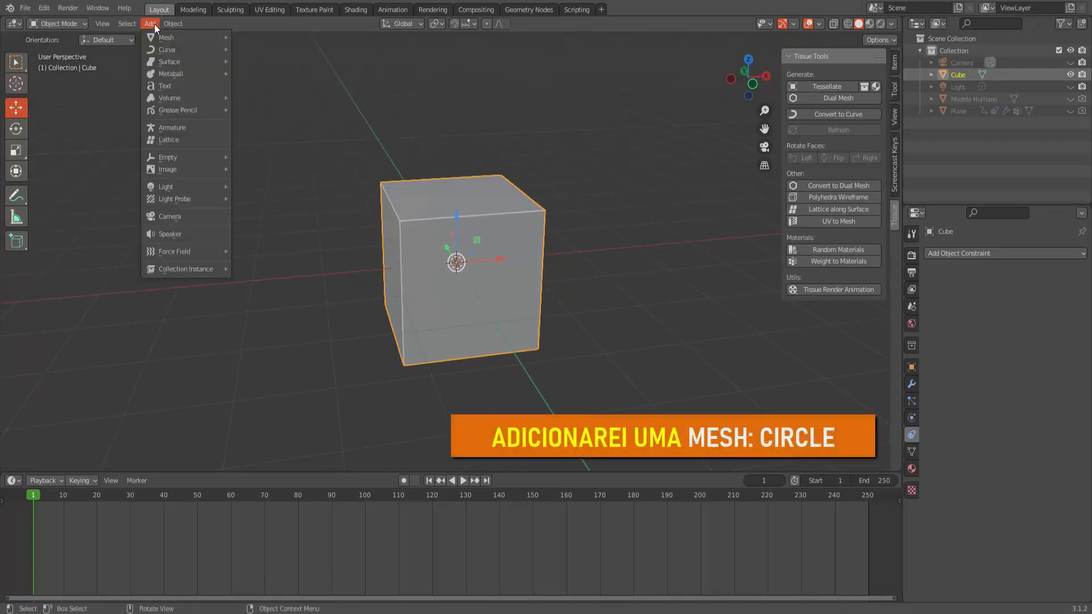
mouse_move(161, 38)
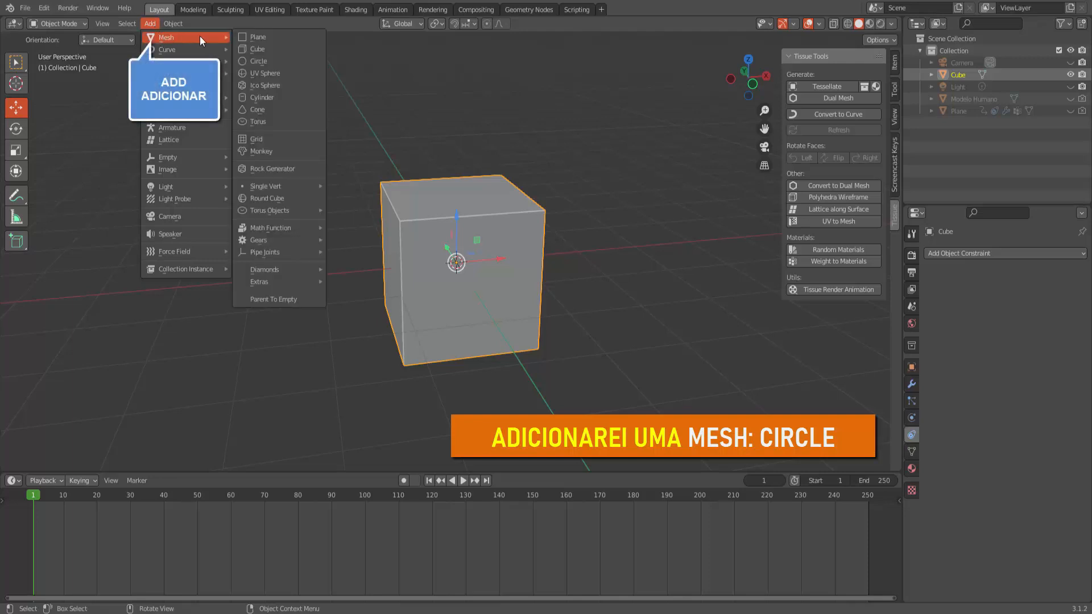
left_click(262, 60)
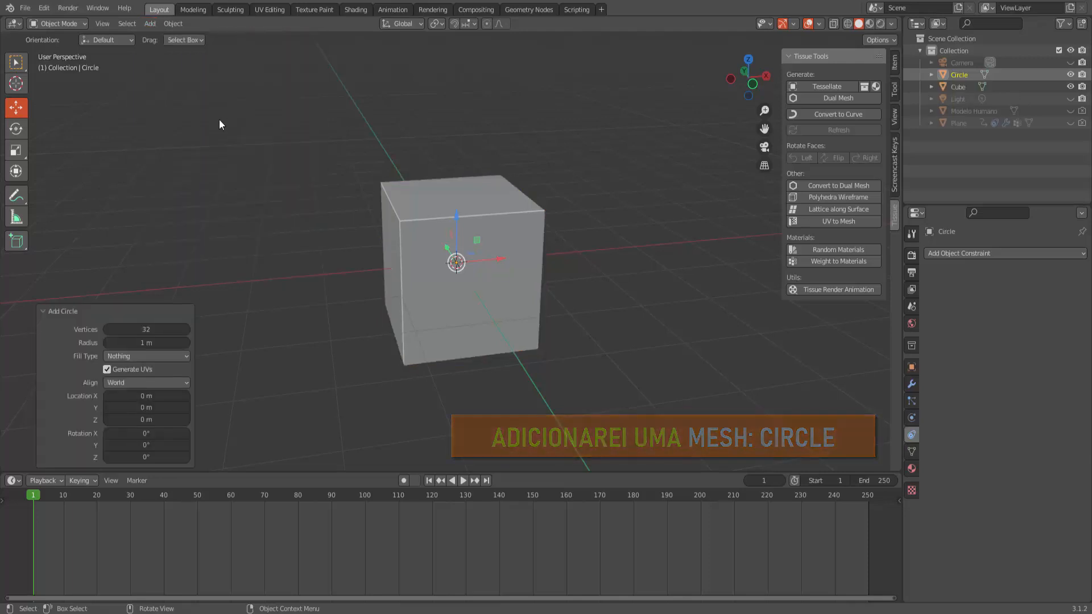
left_click(151, 331)
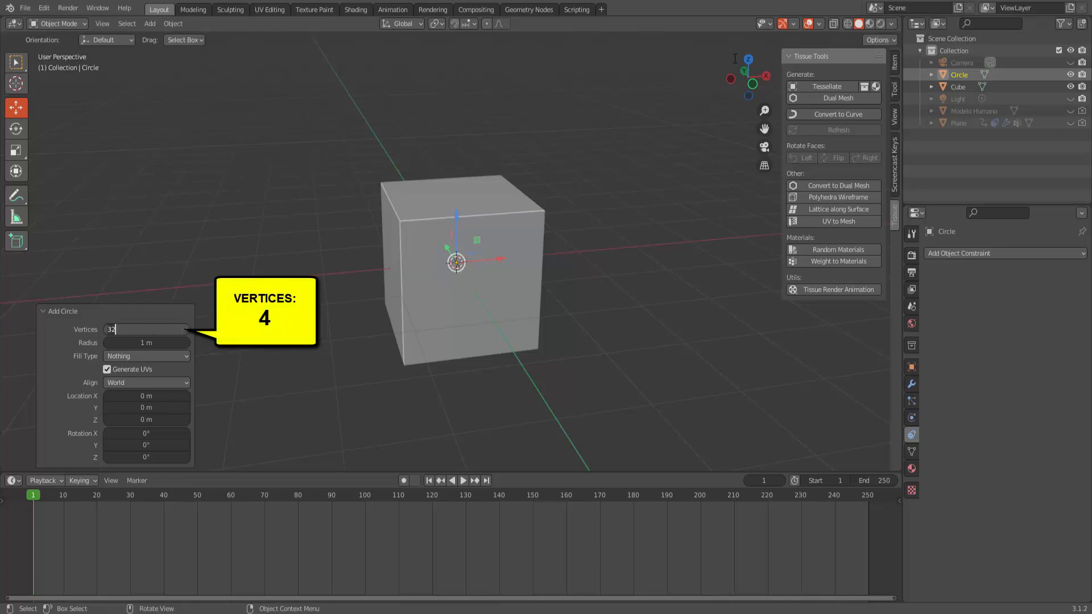
key("Return")
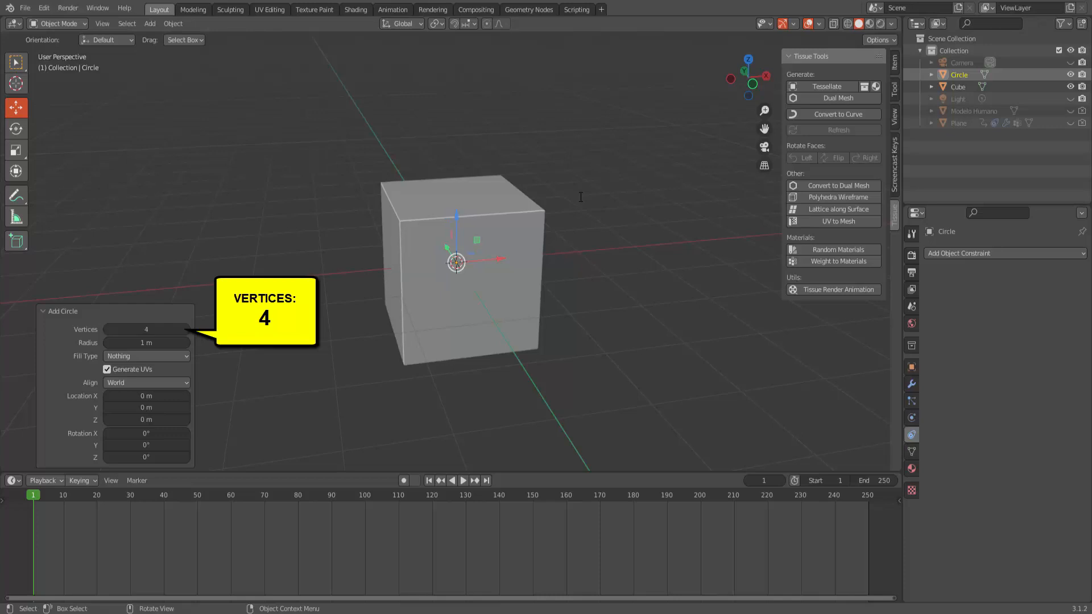
left_click(847, 23)
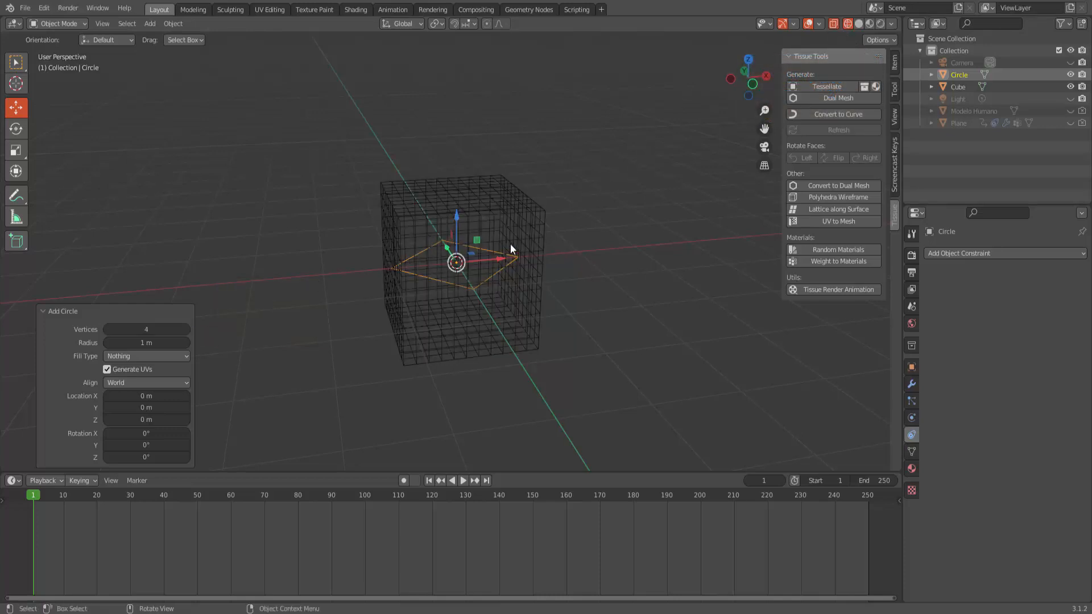
left_click_drag(170, 329, 140, 330)
left_click(140, 330)
type("4")
key("Return")
Step: Move the four-sided circle about -2.86 m along the X axis and convert it to a curve
left_click_drag(501, 259, 302, 293)
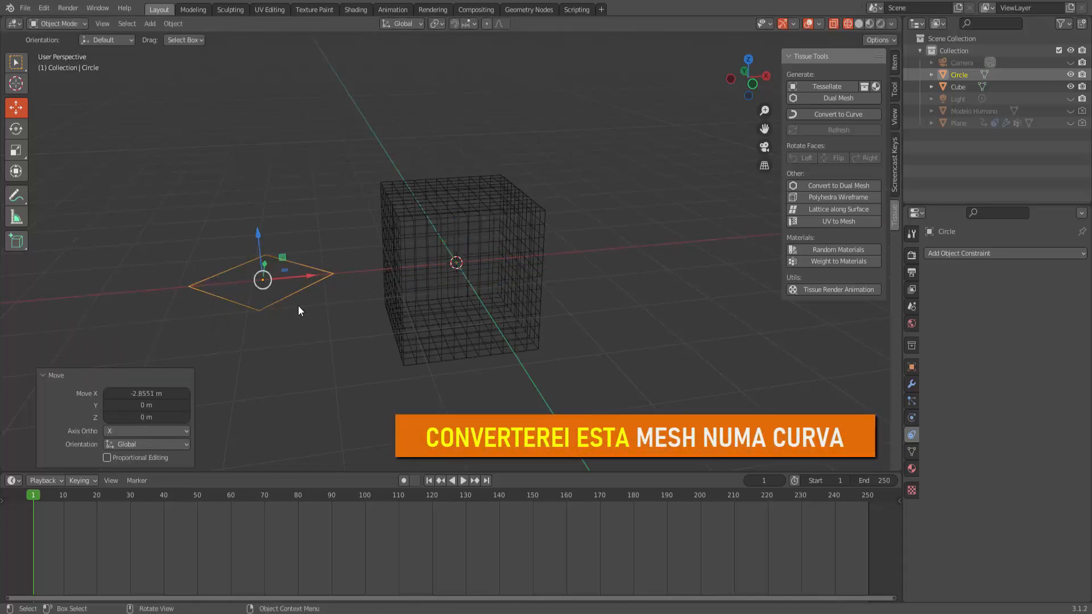
right_click(685, 206)
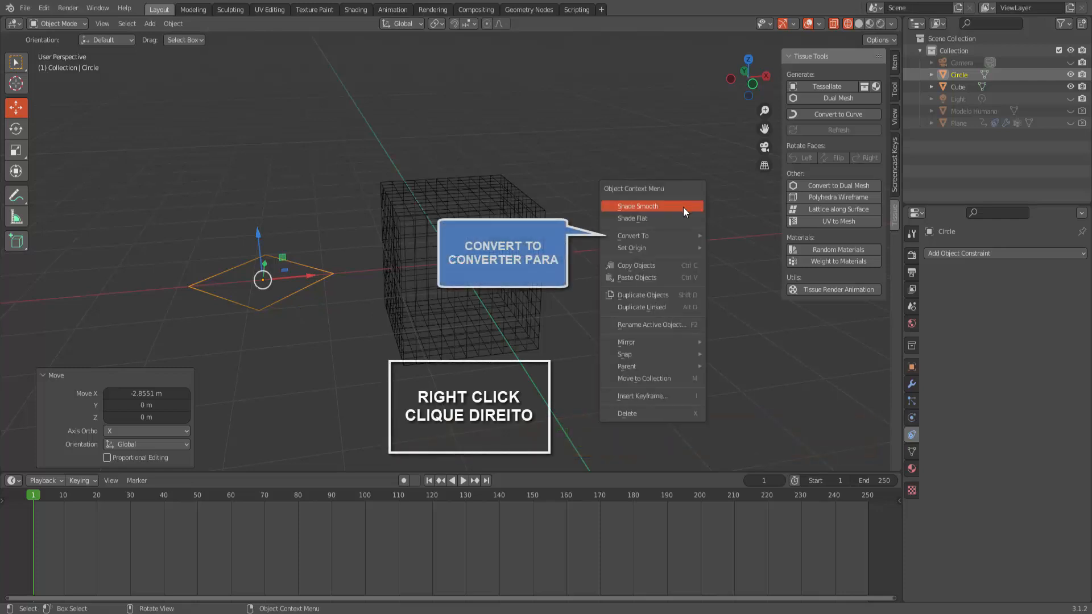
mouse_move(681, 239)
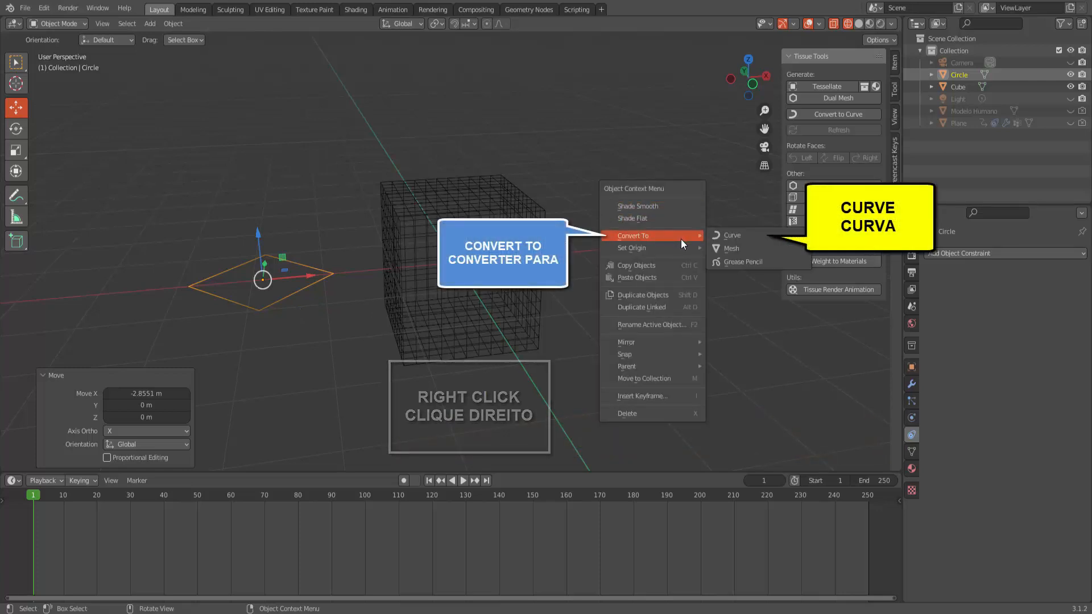
left_click(736, 235)
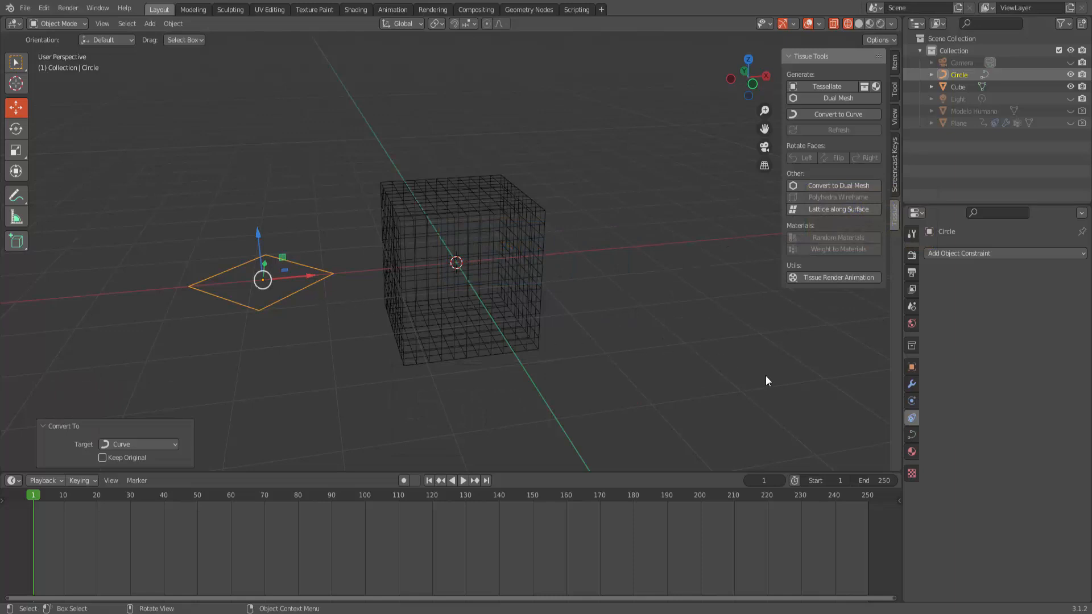
Step: Give the four-sided curve a round bevel with a depth of 0.05 m
left_click(913, 435)
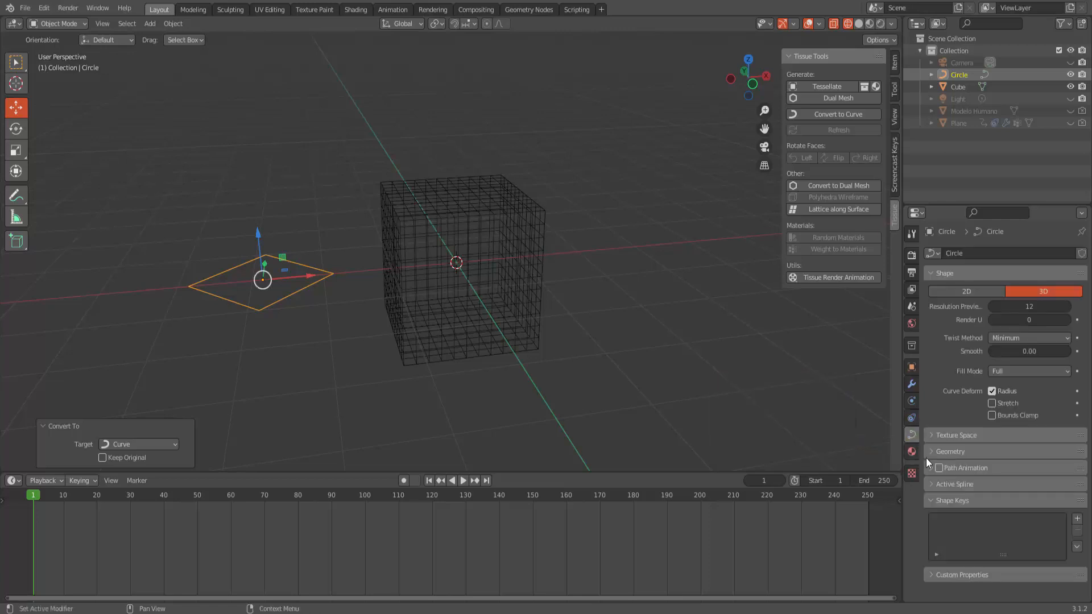
left_click(933, 452)
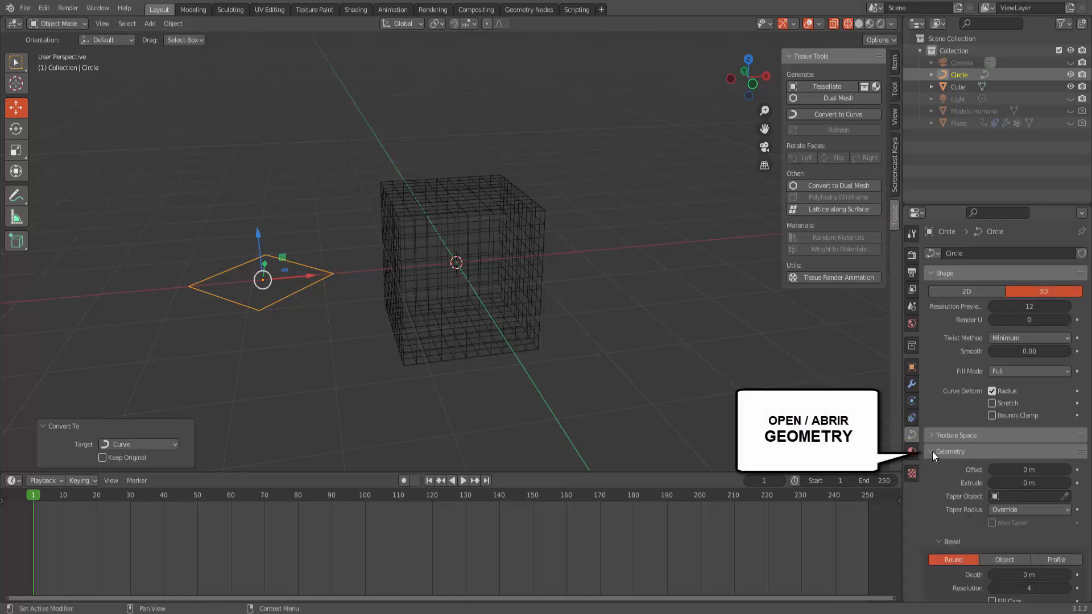
scroll(933, 452, "down", 5)
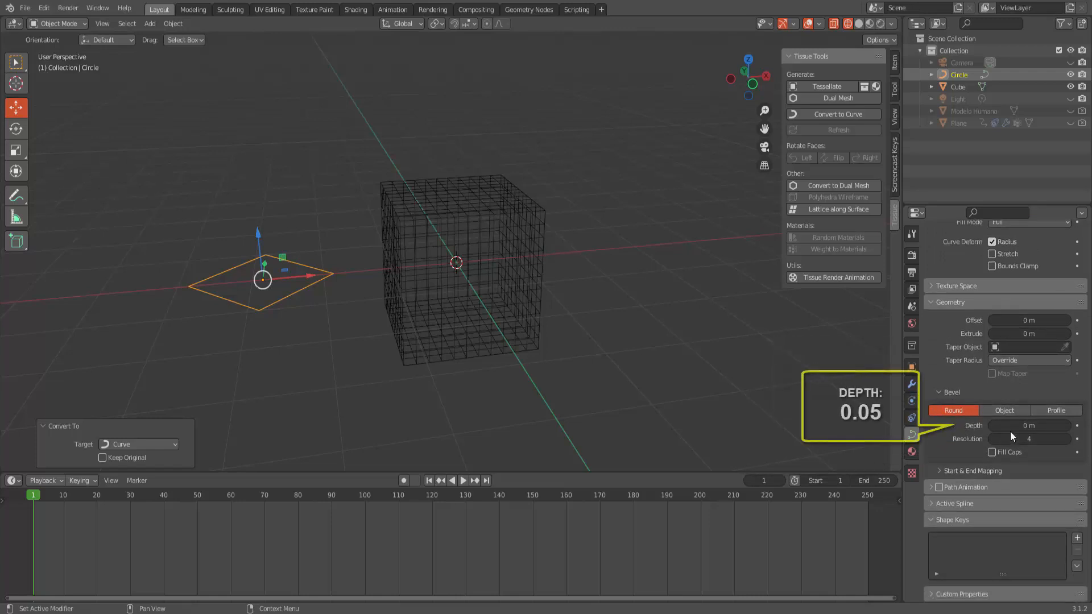
left_click_drag(1018, 426, 1041, 426)
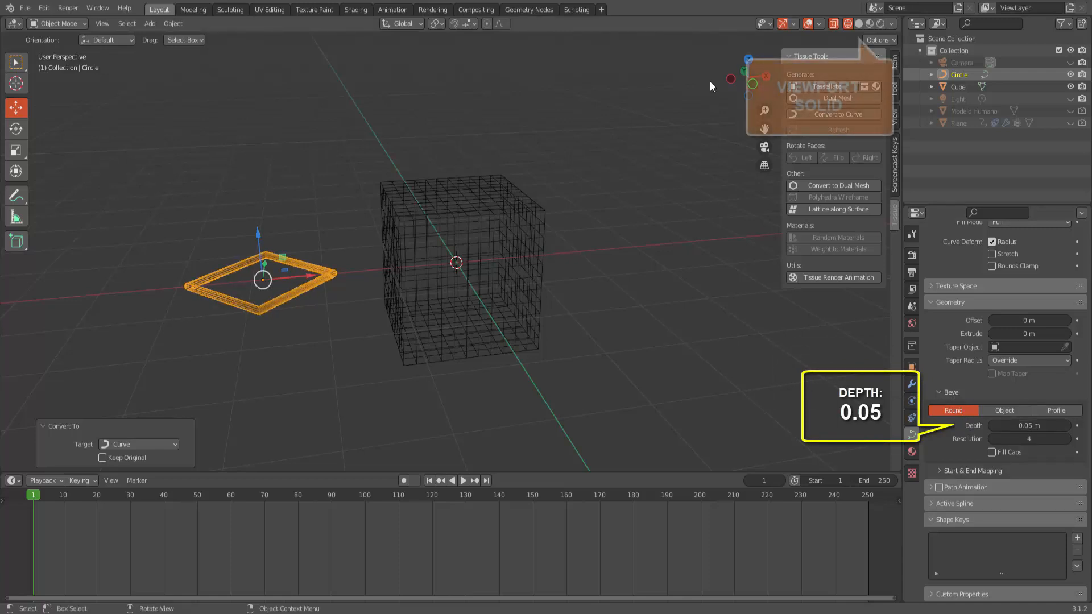
Step: Show the viewport in solid shading and set the four-sided curve's extrude to 0.06 m
left_click(859, 24)
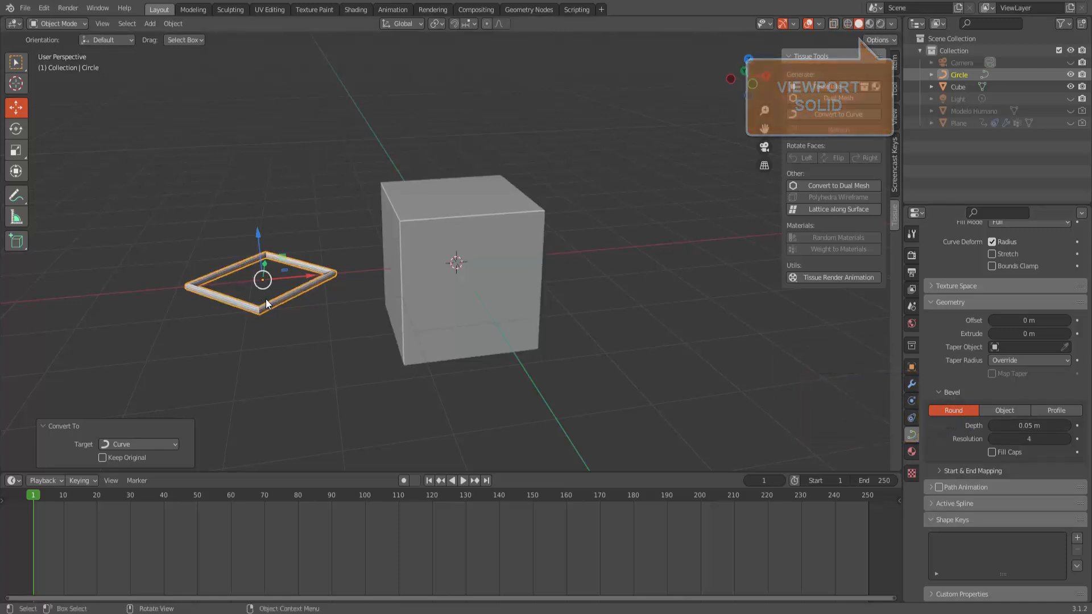
scroll(285, 299, "up", 1)
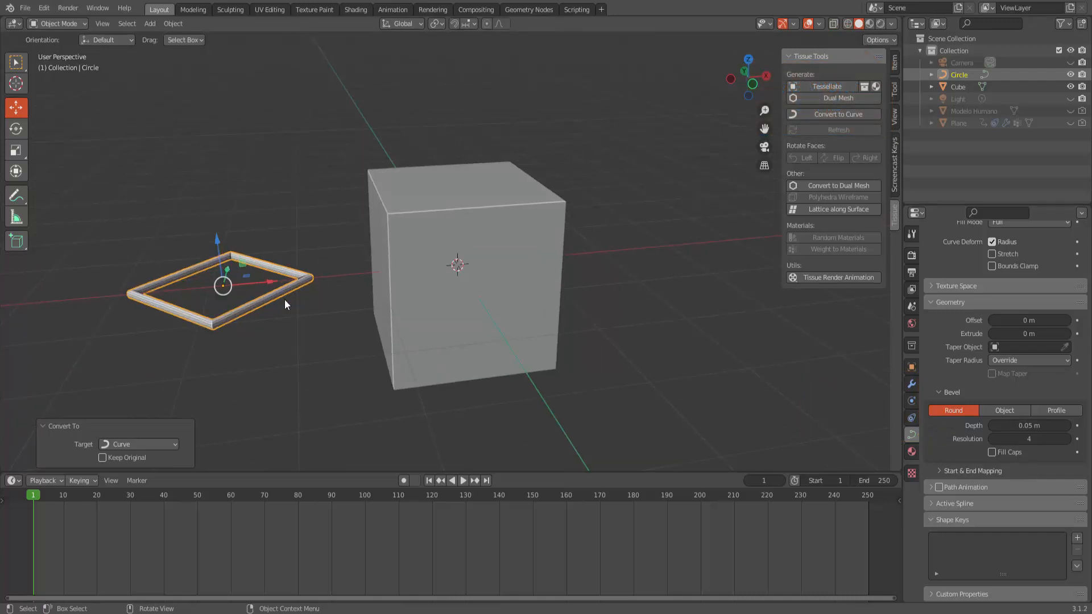
scroll(262, 306, "up", 1)
scroll(262, 306, "down", 1)
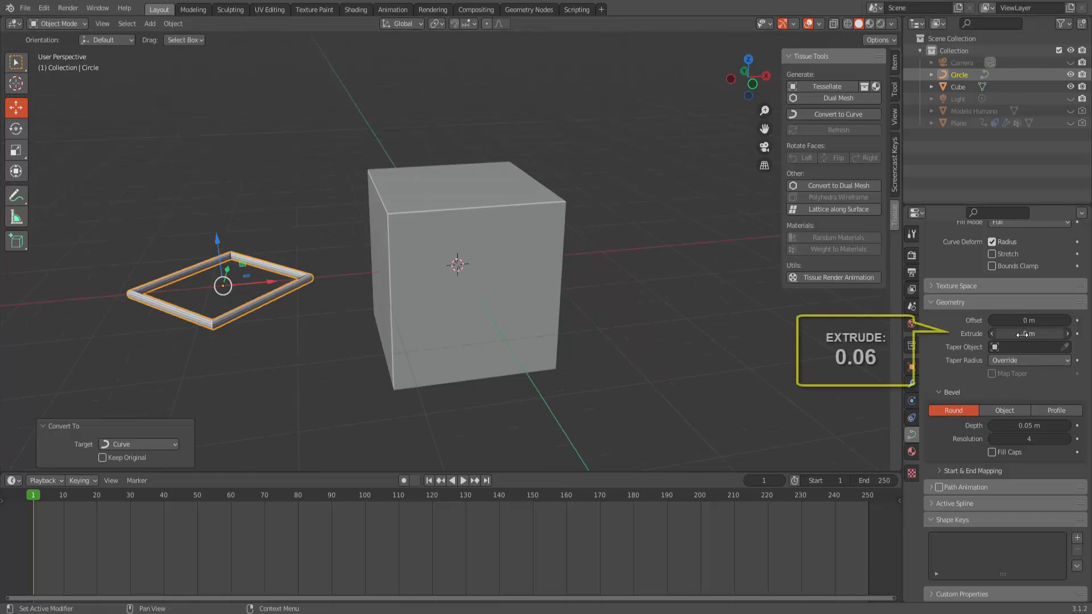
left_click_drag(1030, 334, 1053, 334)
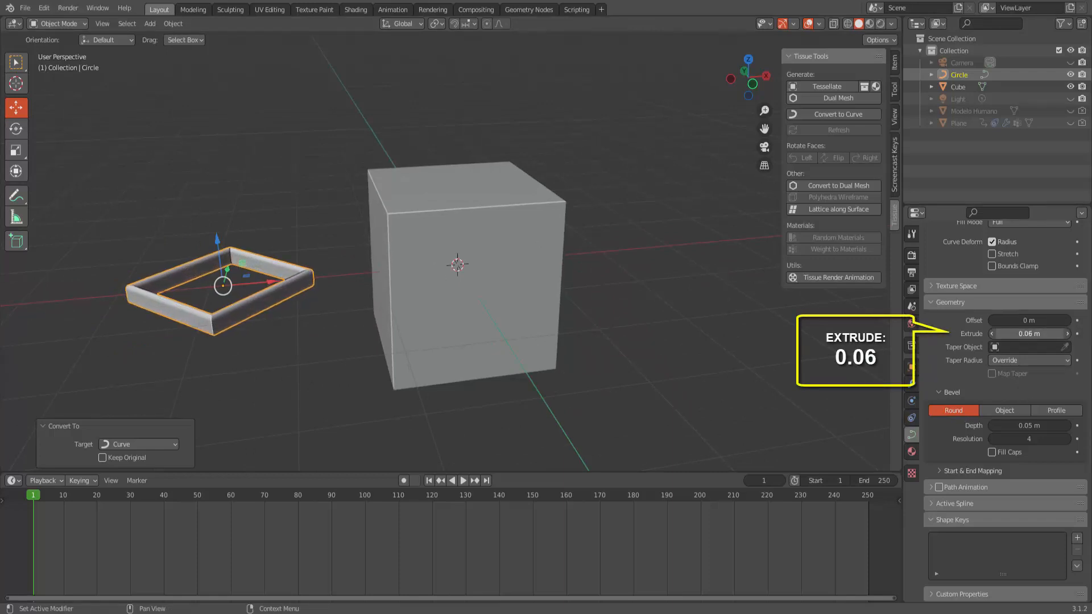
Step: Switch the four-sided curve's bevel to Profile and reshape the profile graph into a wavy S-shaped contour using four added control points
left_click(1057, 411)
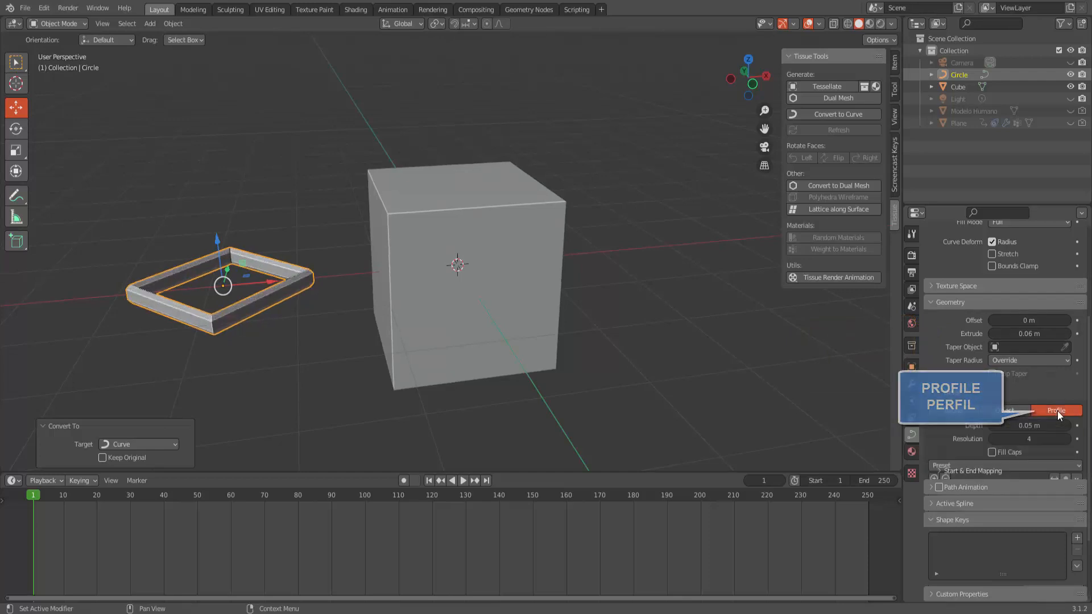
left_click(1029, 425)
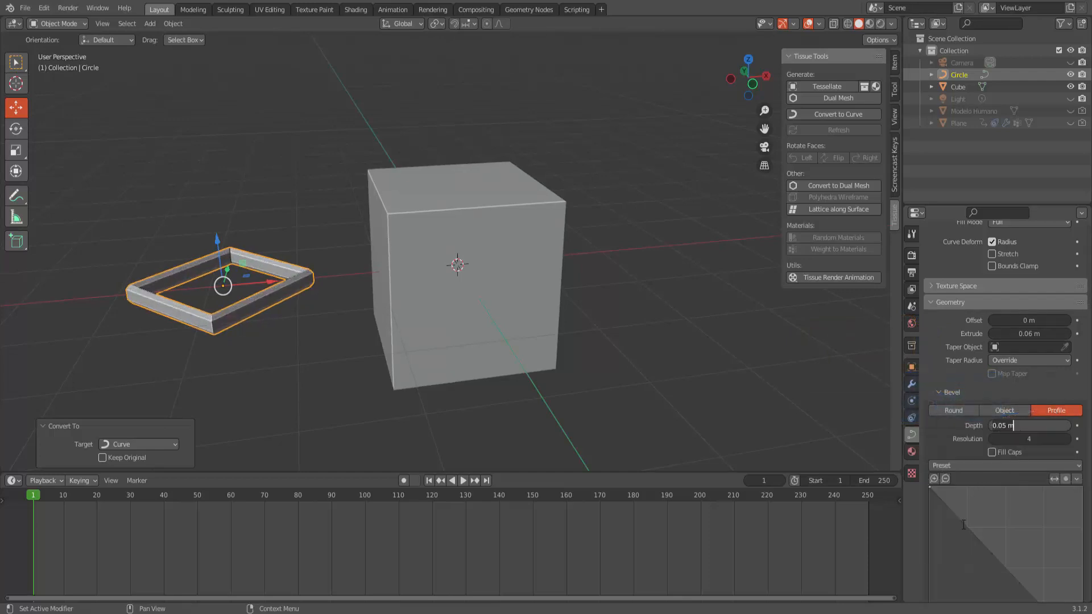
key("Return")
left_click_drag(962, 524, 993, 495)
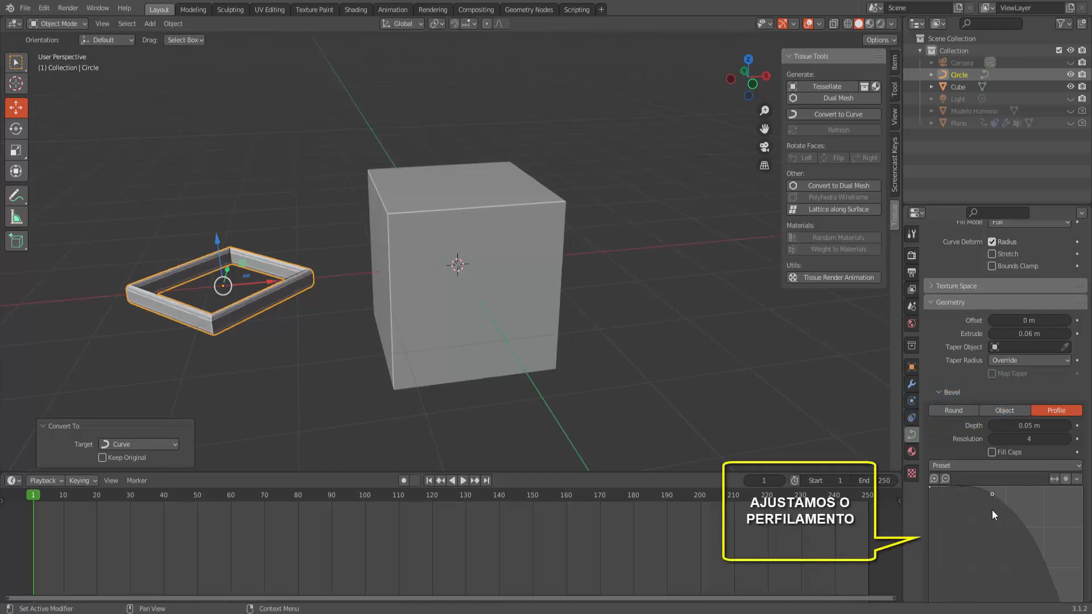
left_click_drag(1027, 527, 981, 539)
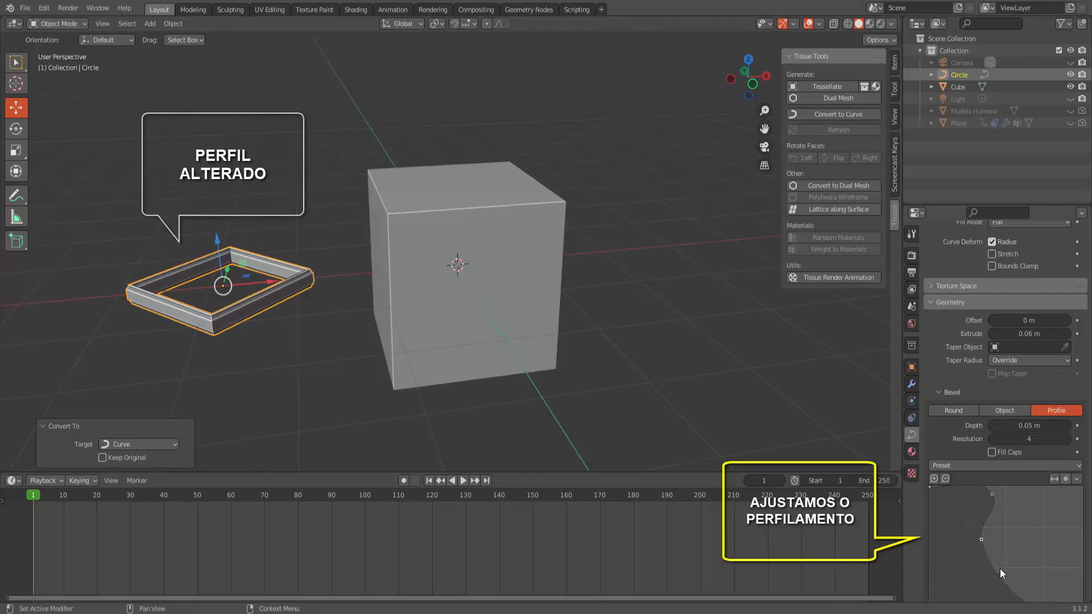
left_click_drag(1003, 574, 1025, 524)
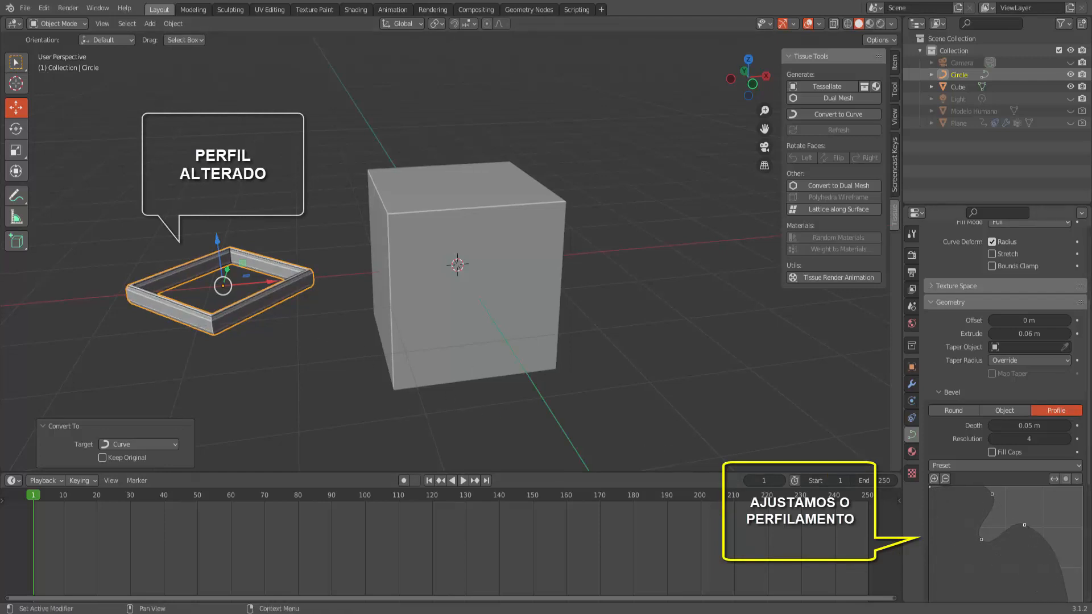
left_click_drag(1061, 563, 986, 573)
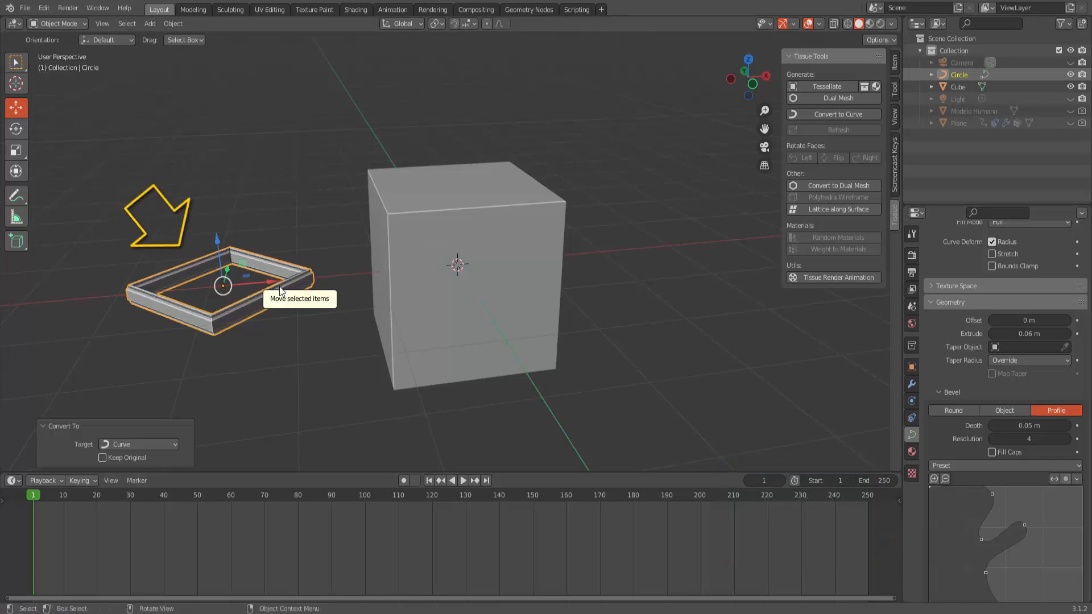
Step: Tessellate the cube with the four-sided curve as component, using Tri fill mode and relative thickness with scale and offset 0.50
left_click(520, 203, "shift")
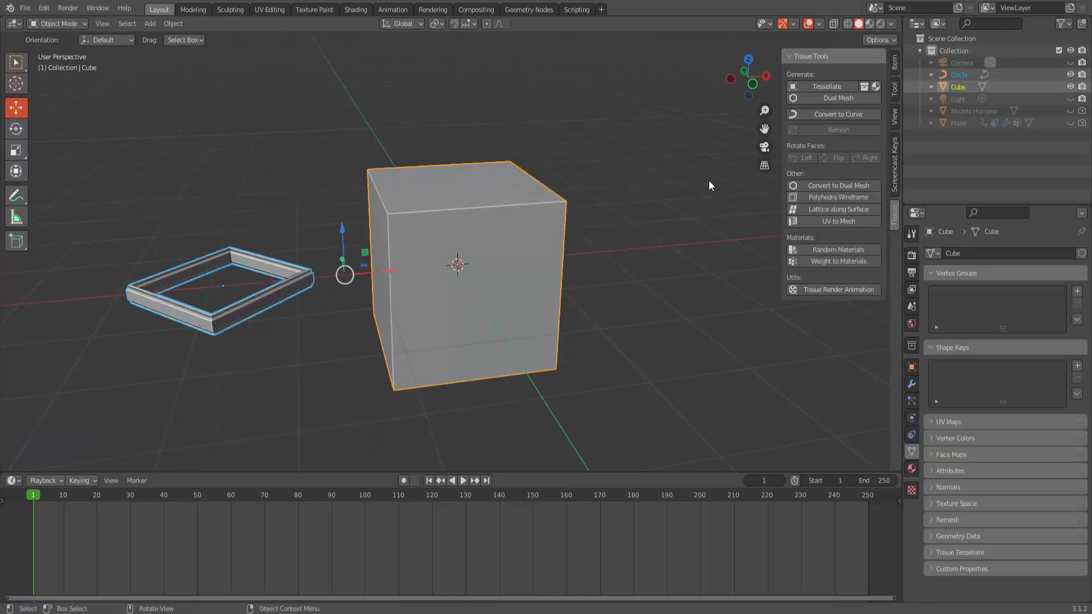
left_click(825, 87)
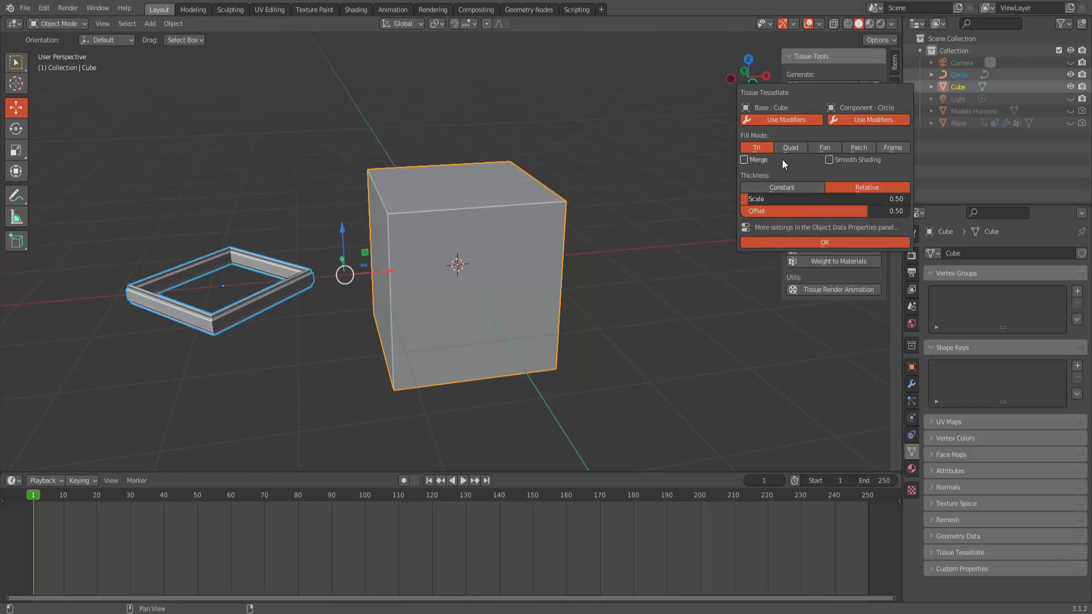
left_click(820, 244)
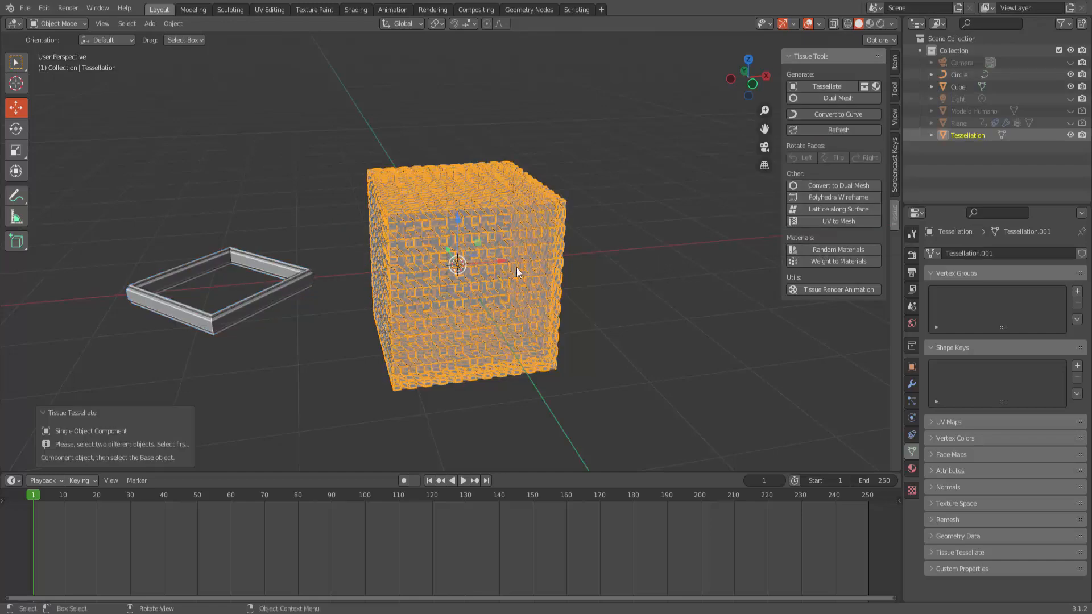
Step: Move the tessellation along the X axis by about 1.93 m plus another 0.26 m to clear the cube, and deselect it
left_click_drag(504, 262, 645, 253)
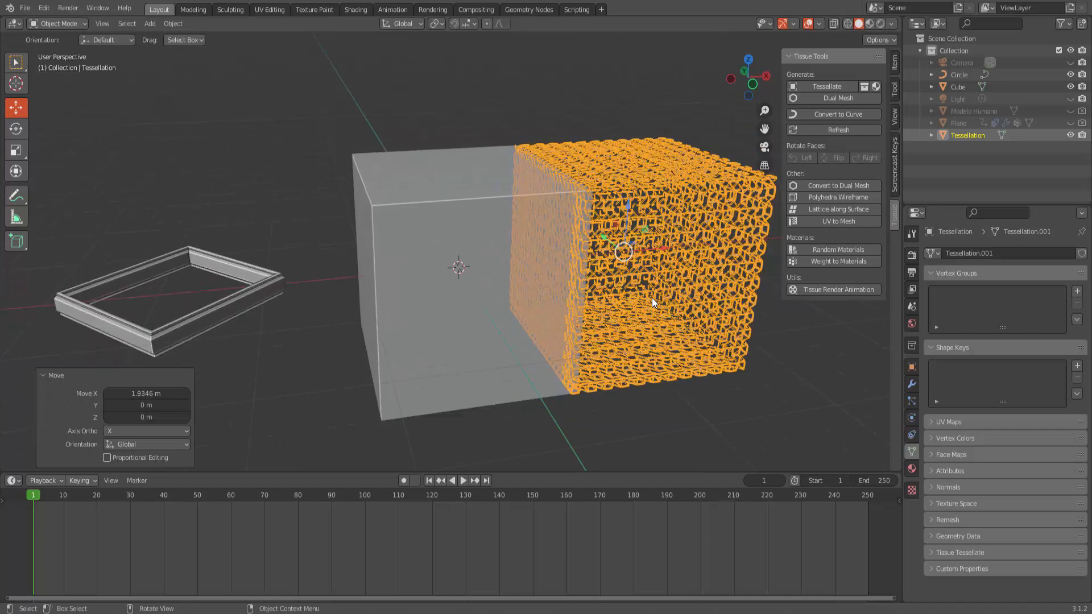
middle_click_drag(659, 315, 610, 306)
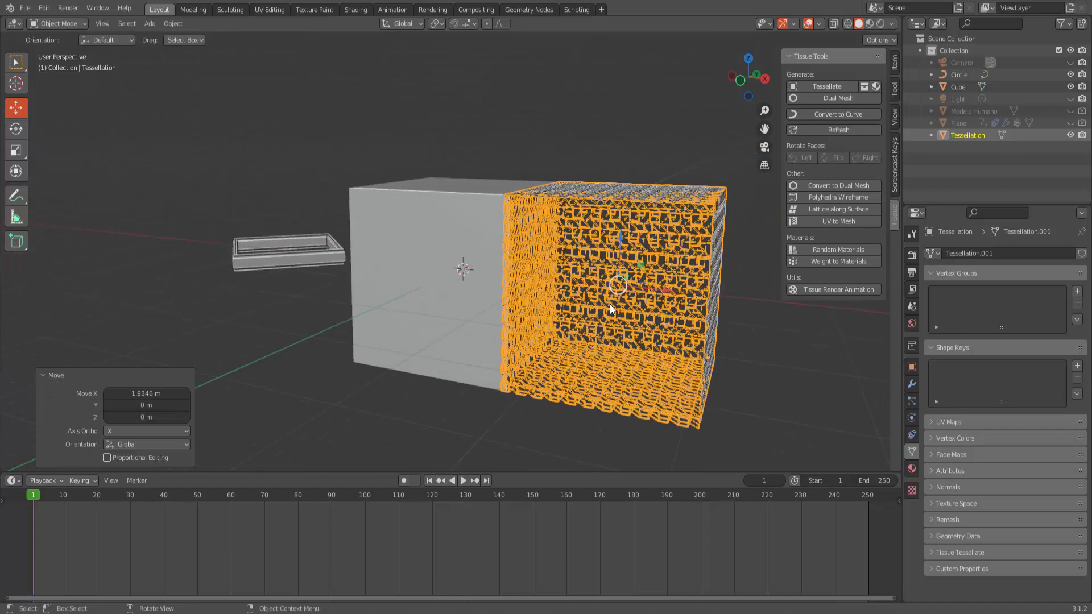
left_click(606, 121)
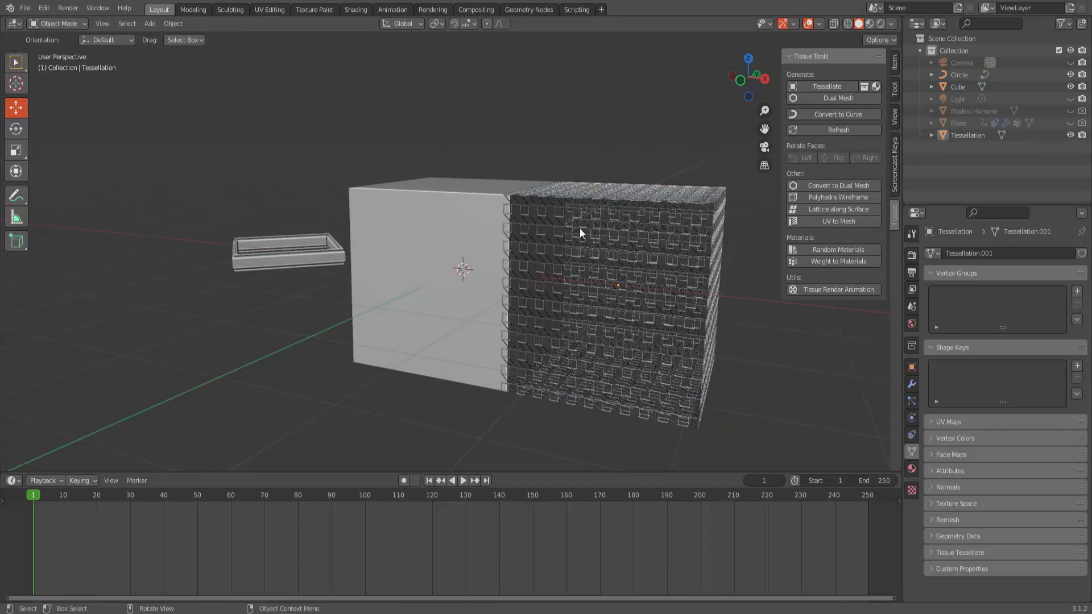
left_click(582, 254)
left_click_drag(670, 289, 679, 289)
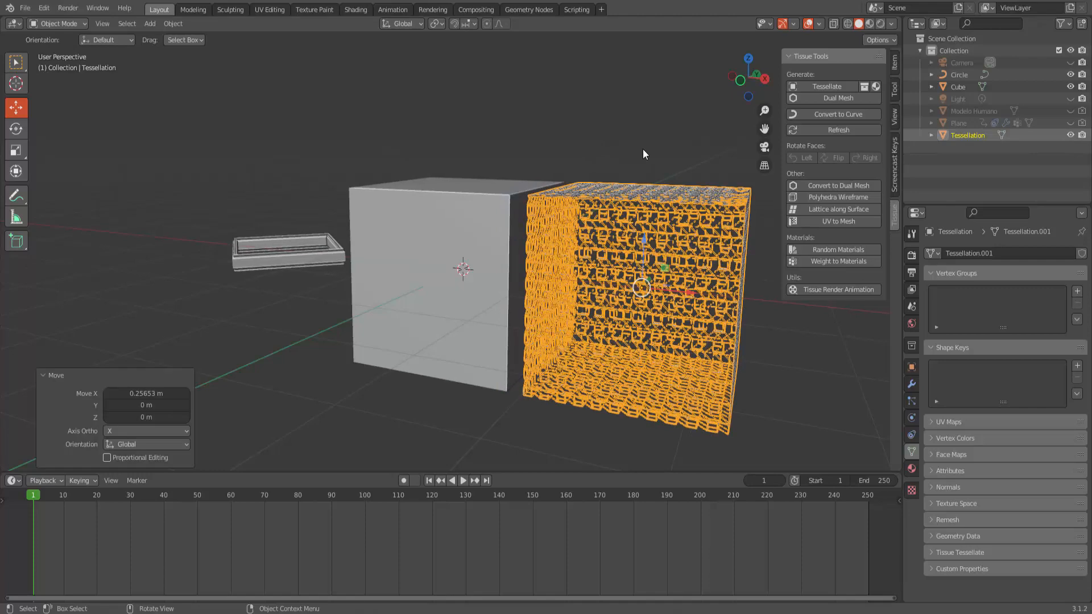
middle_click_drag(637, 145, 643, 148)
middle_click_drag(649, 194, 671, 143)
left_click(639, 148)
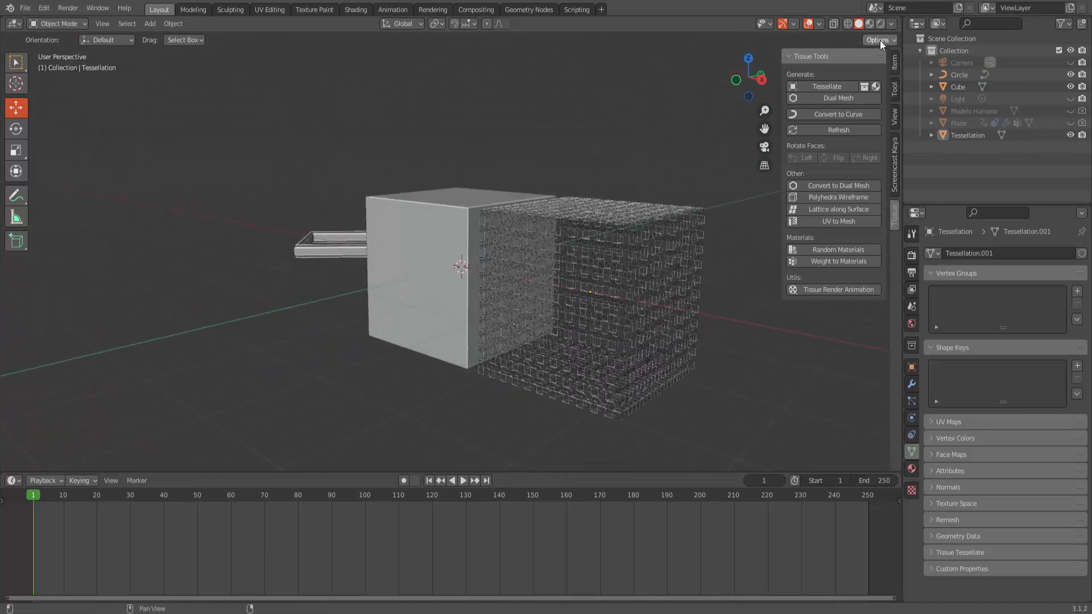
Step: Brighten the viewport background colour to near white and view the tessellated cube from several angles
left_click(892, 24)
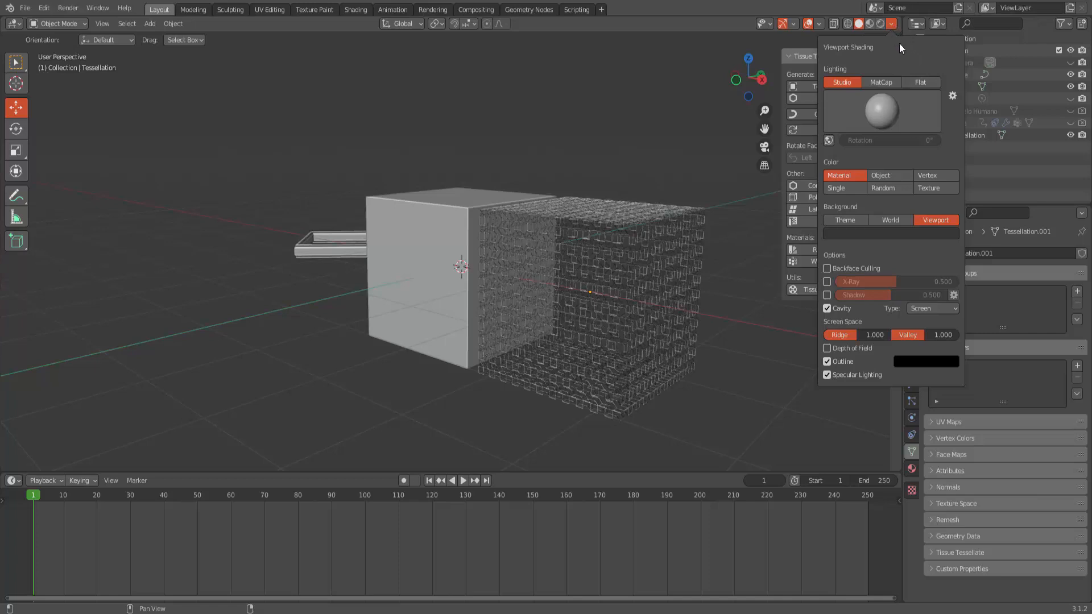
left_click(904, 234)
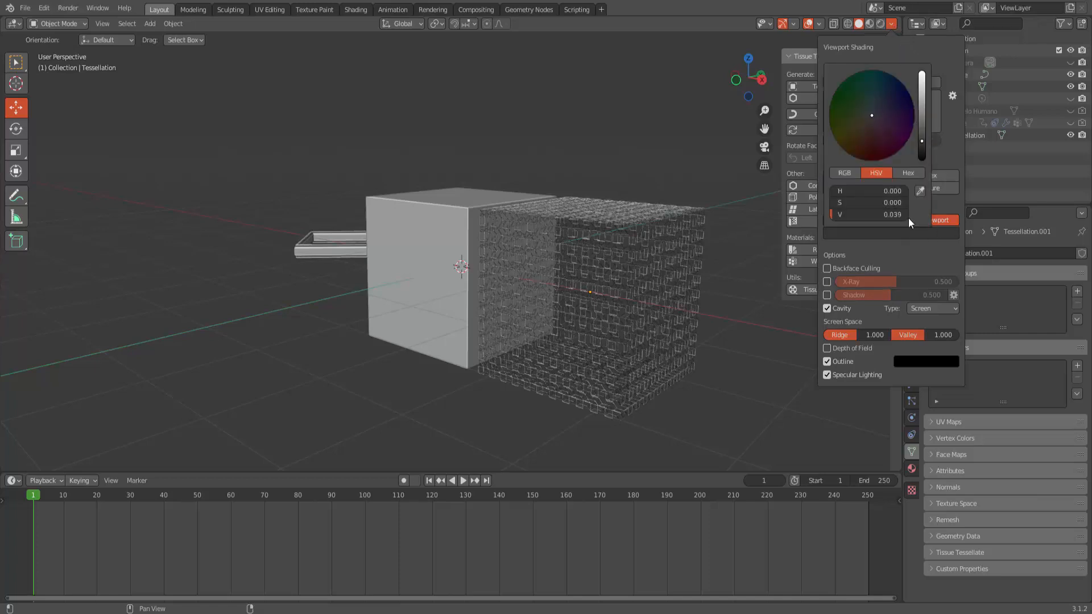
left_click_drag(922, 147, 922, 82)
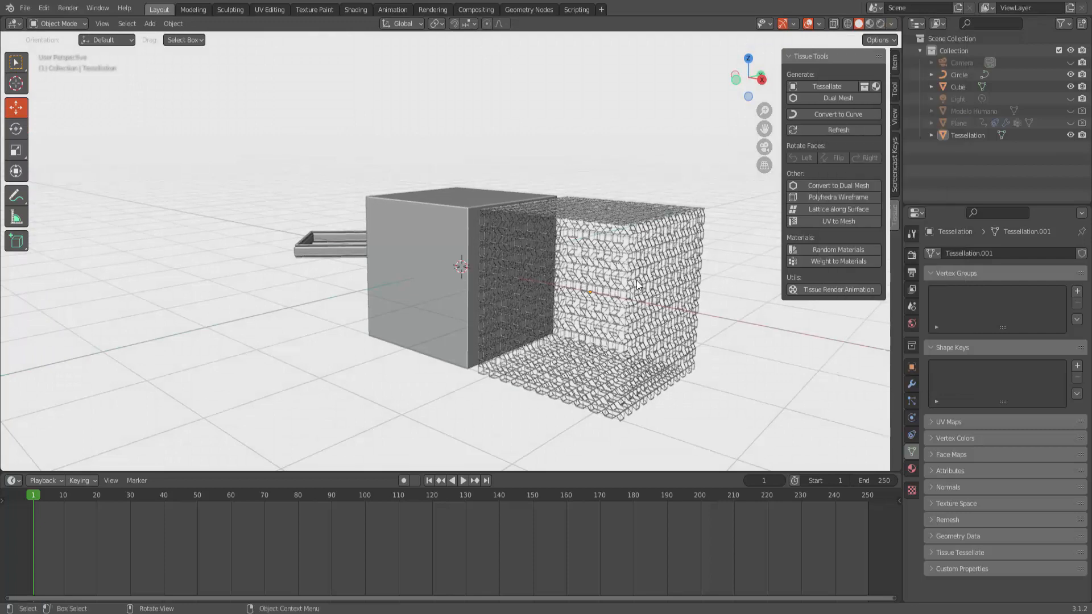
middle_click_drag(636, 284, 668, 278)
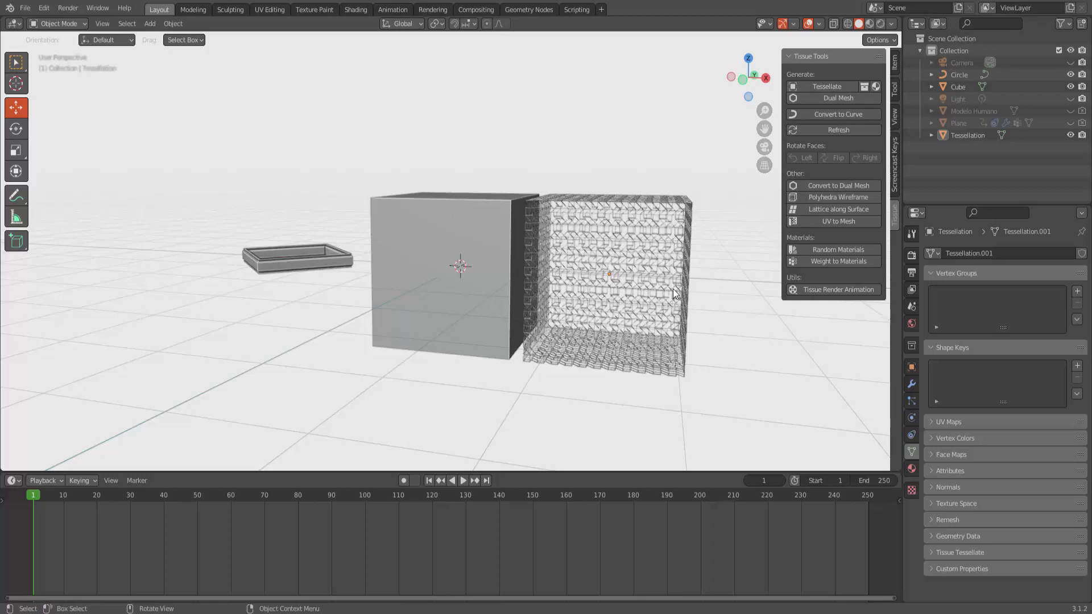
middle_click_drag(673, 288, 605, 158)
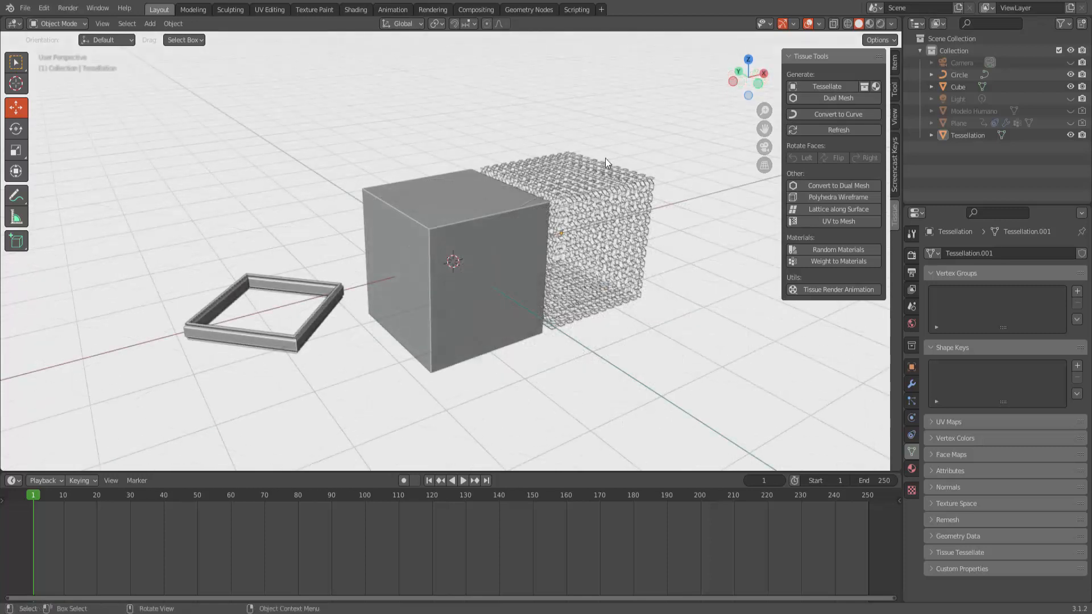